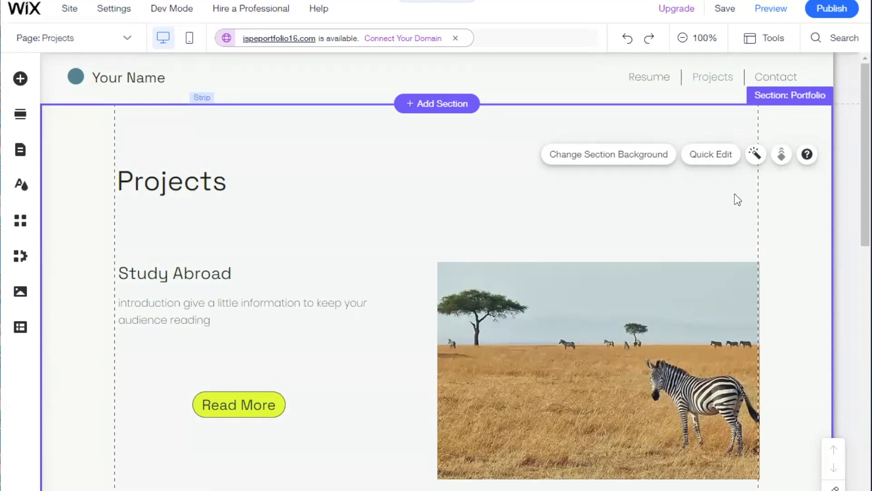
Change the "Project Name 02" heading on the Projects page to "International Coursework".
{"action": "scroll", "coordinate": [734, 194], "scroll_direction": "down", "scroll_amount": 9}
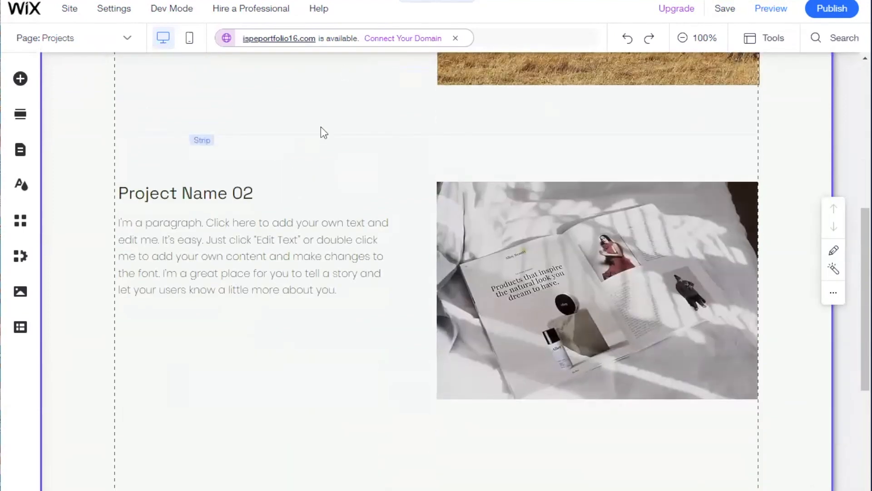
{"action": "left_click", "coordinate": [167, 186]}
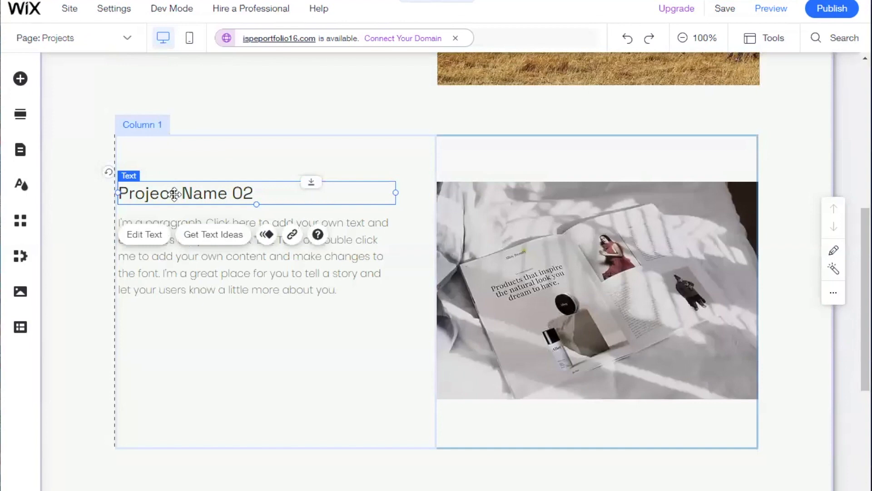
{"action": "double_click", "coordinate": [175, 194]}
{"action": "type", "text": "Int"}
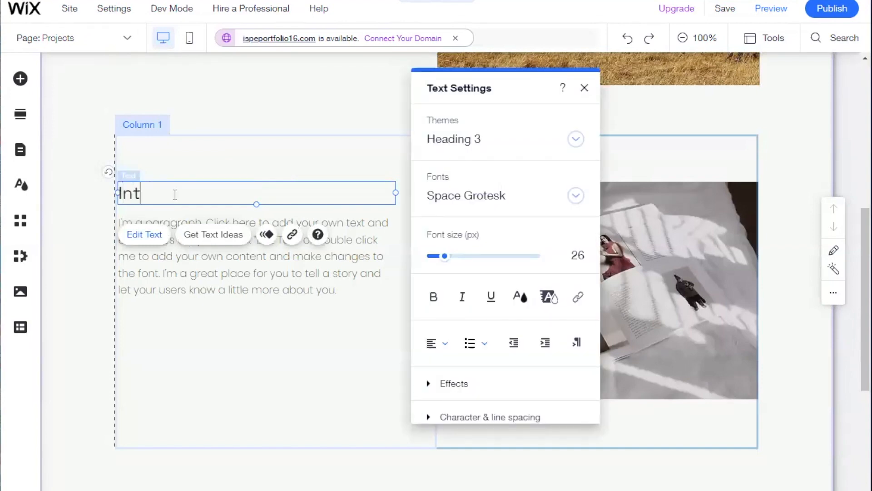
{"action": "type", "text": "ernational Co"}
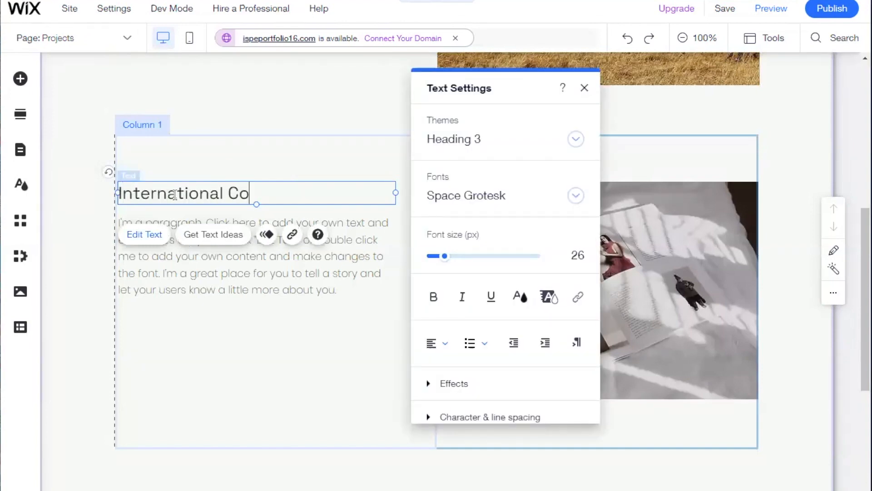
{"action": "type", "text": "ursework"}
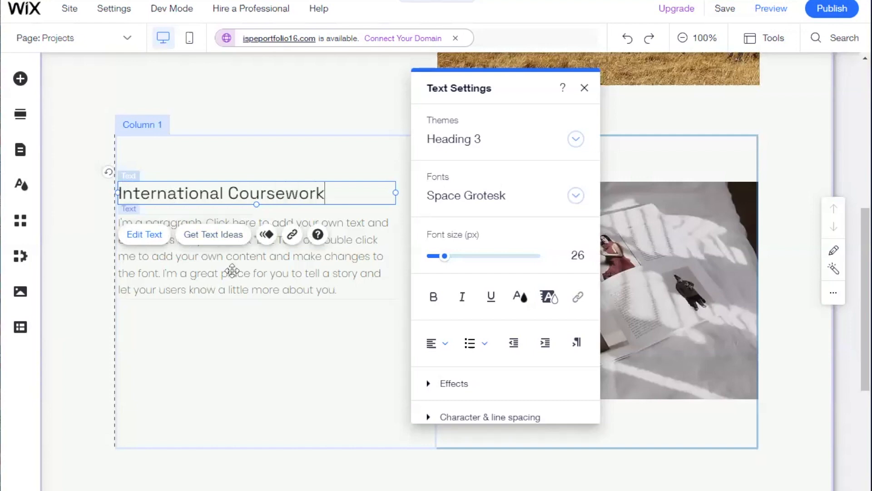
Replace the placeholder paragraph under the International Coursework heading with "explanation or an abstract".
{"action": "left_click", "coordinate": [232, 271]}
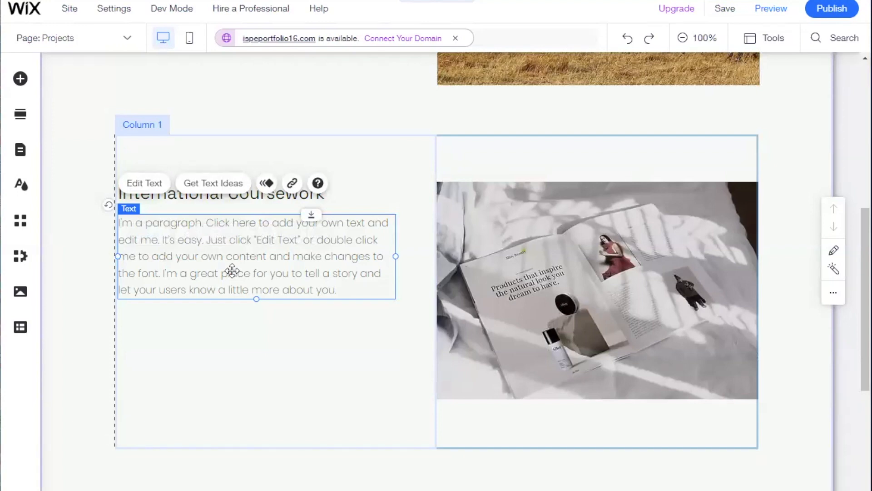
{"action": "double_click", "coordinate": [242, 261]}
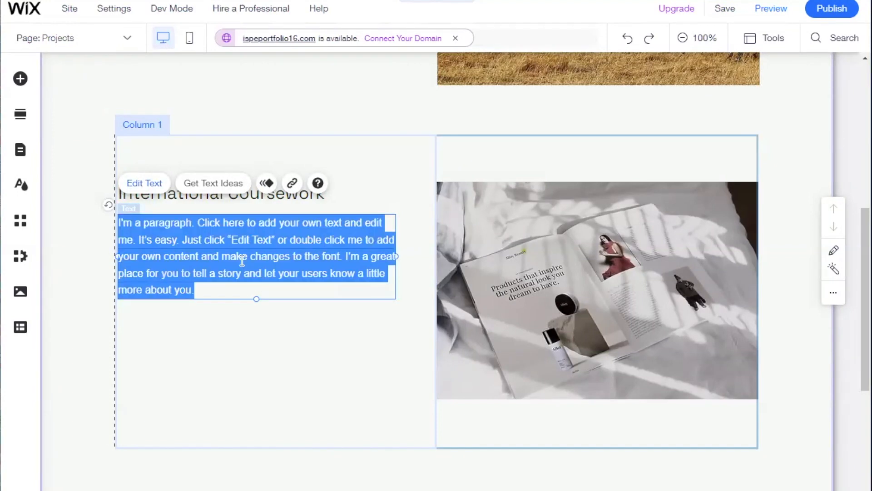
{"action": "type", "text": "explana"}
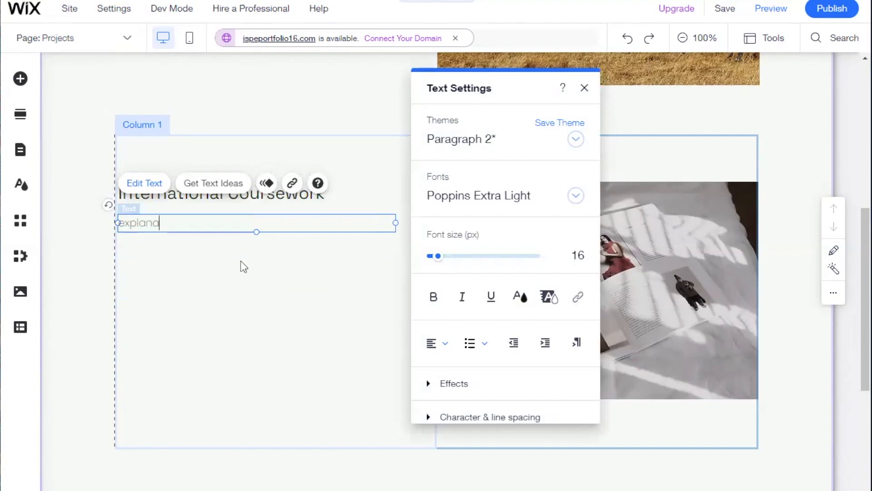
{"action": "type", "text": "tion or an abstract"}
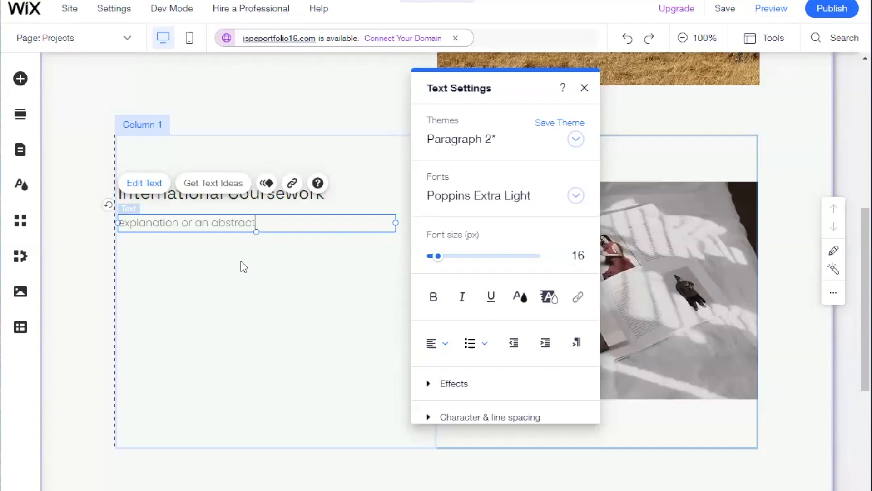
{"action": "left_click", "coordinate": [243, 263]}
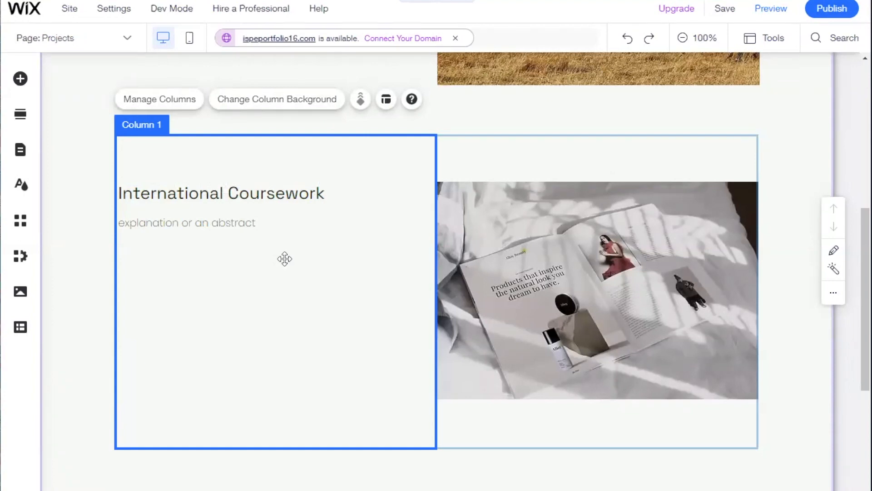
Replace the magazine image beside International Coursework with a photo of books, searching the Wix media for "library".
{"action": "left_click", "coordinate": [473, 270]}
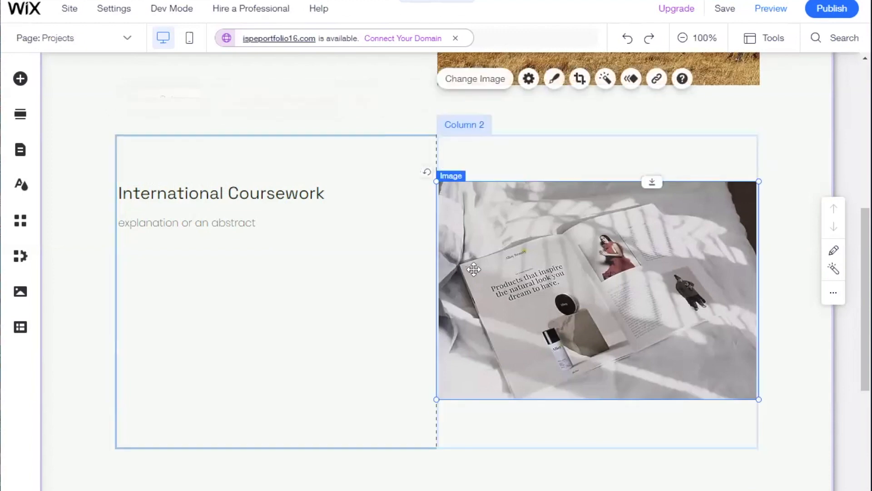
{"action": "left_click", "coordinate": [486, 89]}
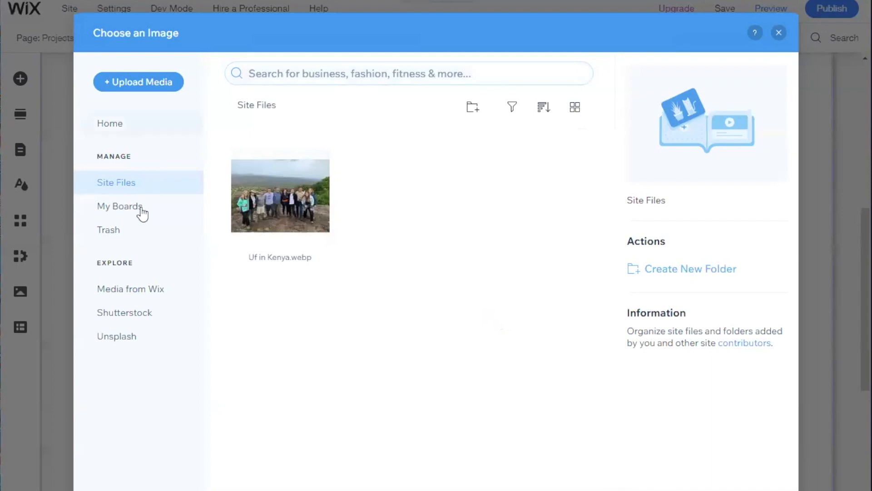
{"action": "left_click", "coordinate": [148, 293]}
{"action": "left_click", "coordinate": [348, 74]}
{"action": "type", "text": "library"}
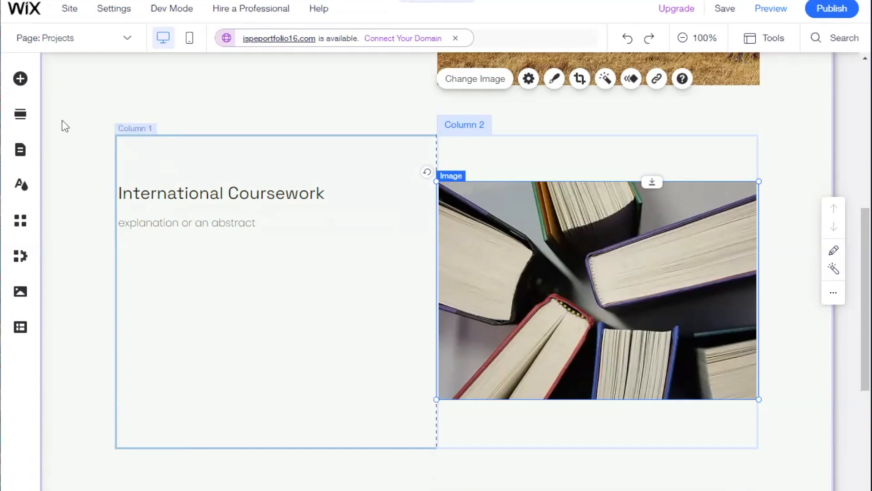
Add a yellow-green themed button below the International Coursework text, aligned with the Study Abroad project's button above.
{"action": "left_click", "coordinate": [19, 81]}
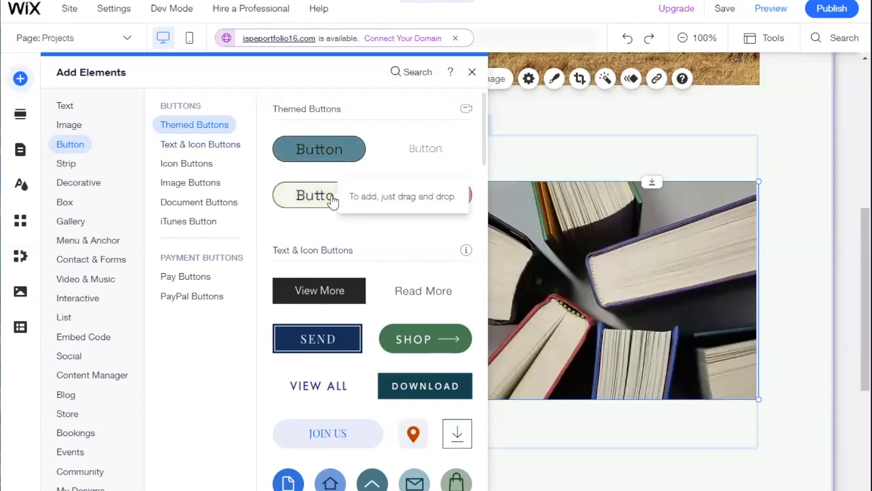
{"action": "left_click_drag", "start_coordinate": [329, 205], "coordinate": [429, 299]}
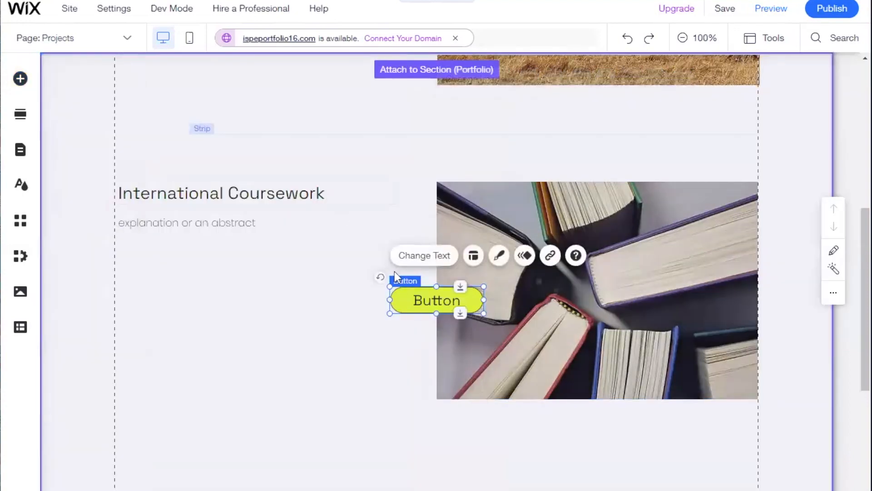
{"action": "left_click_drag", "start_coordinate": [429, 299], "coordinate": [271, 315]}
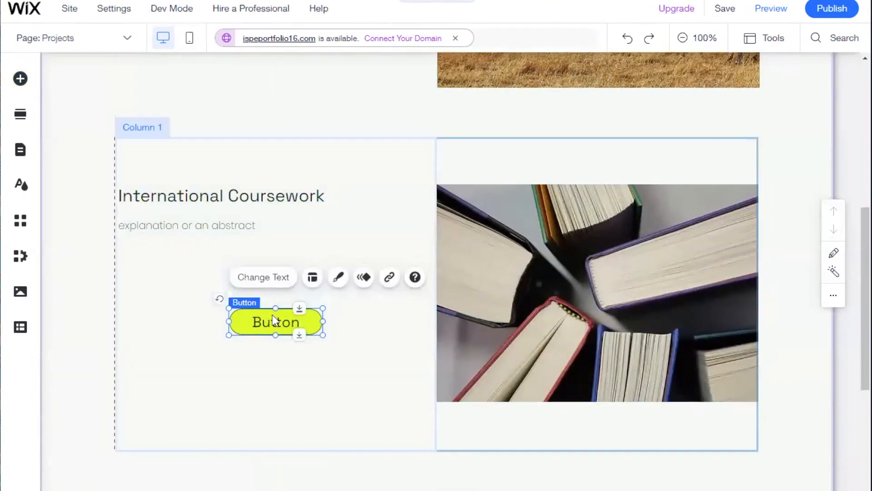
{"action": "scroll", "coordinate": [271, 315], "scroll_direction": "up", "scroll_amount": 3}
{"action": "left_click_drag", "start_coordinate": [280, 449], "coordinate": [239, 447]}
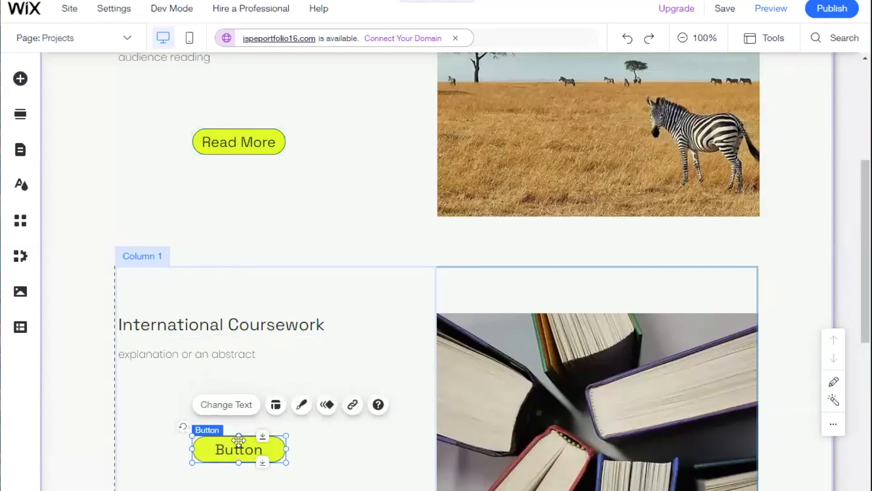
Set the new button's text to "Read More".
{"action": "left_click", "coordinate": [236, 404]}
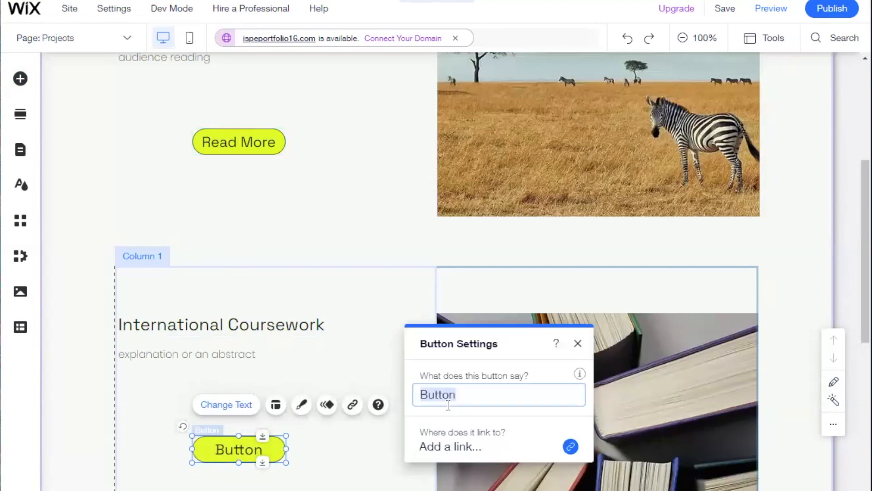
{"action": "type", "text": "Read More"}
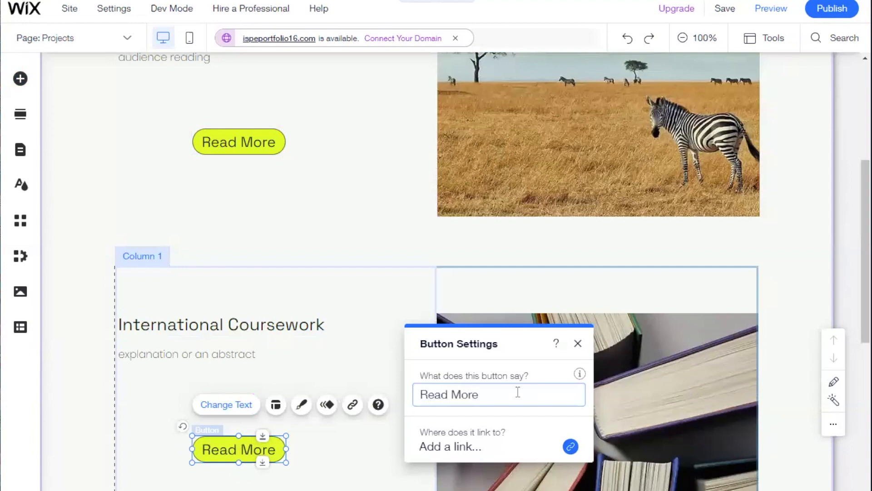
{"action": "left_click", "coordinate": [583, 347]}
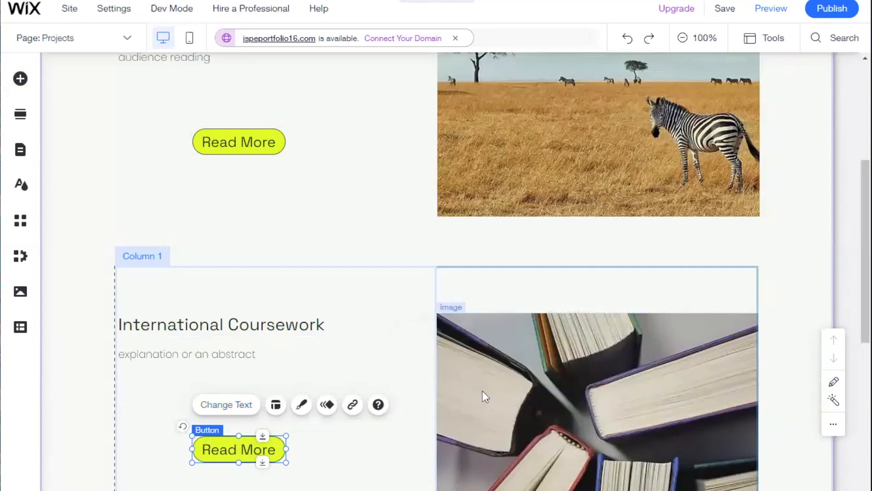
{"action": "left_click", "coordinate": [372, 464]}
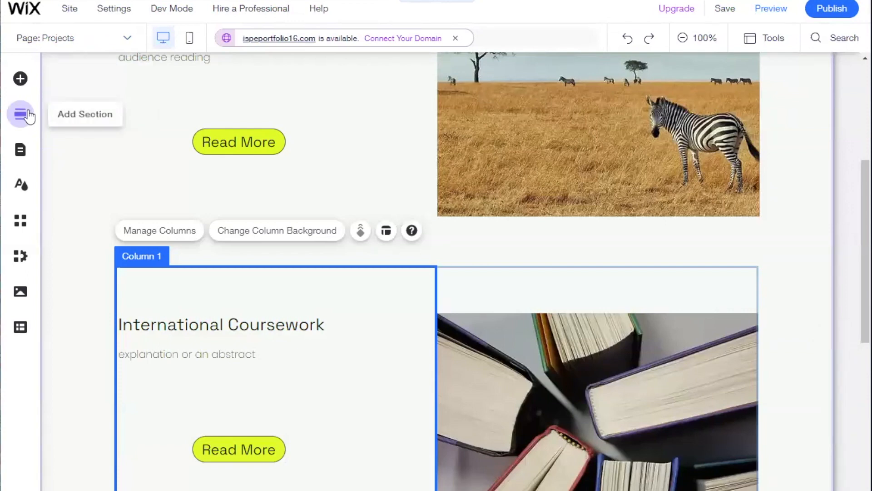
Browse the Services, General and Projects page templates, but add a blank page to the site menu.
{"action": "left_click", "coordinate": [17, 150]}
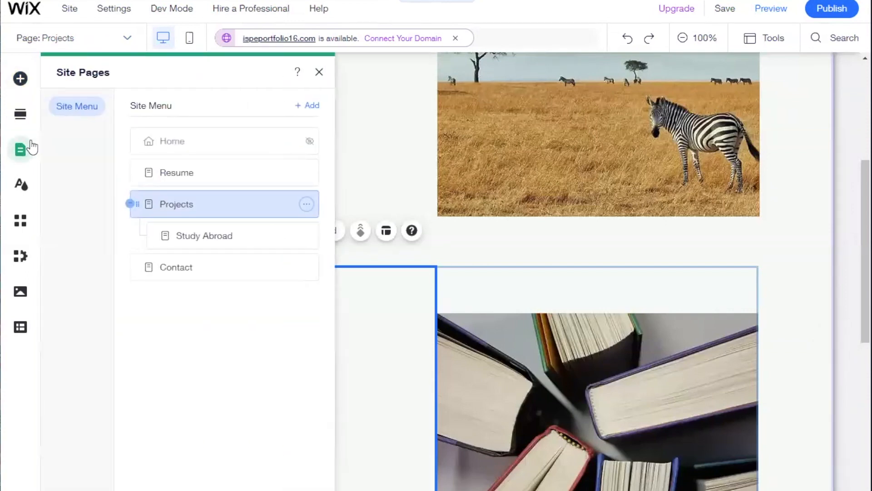
{"action": "left_click", "coordinate": [307, 105]}
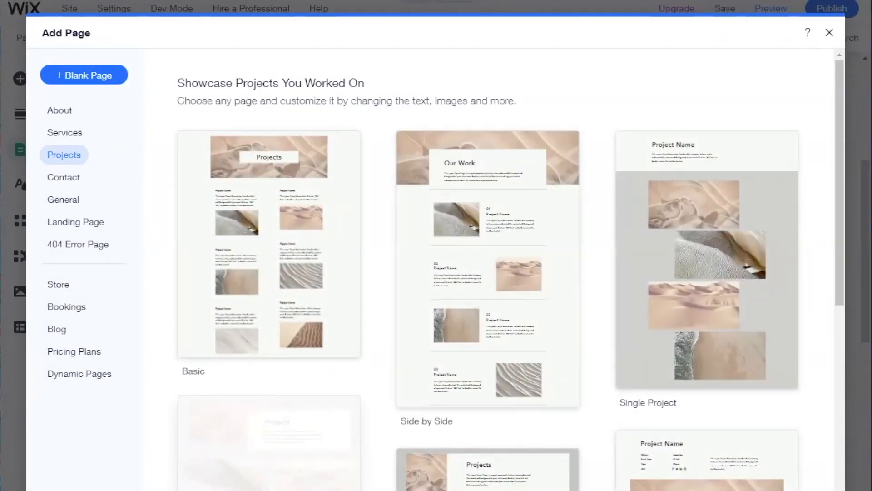
{"action": "right_click", "coordinate": [121, 201]}
{"action": "left_click", "coordinate": [118, 168]}
{"action": "left_click", "coordinate": [80, 132]}
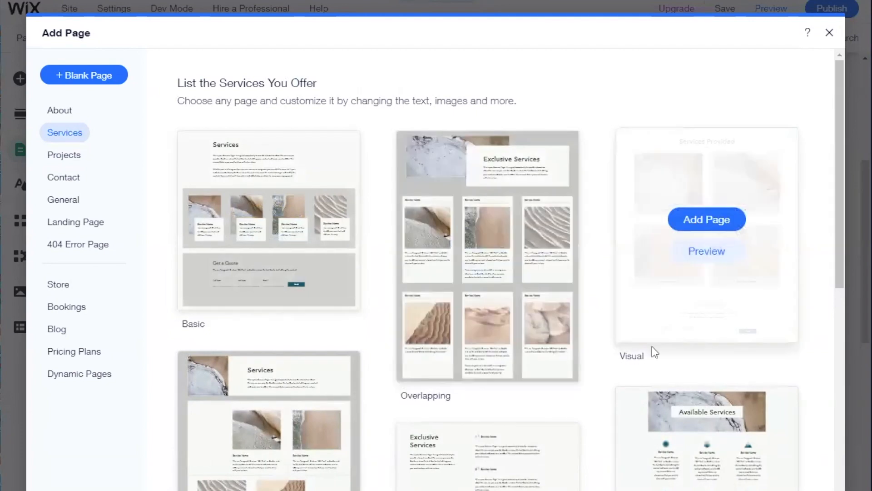
{"action": "left_click", "coordinate": [75, 205]}
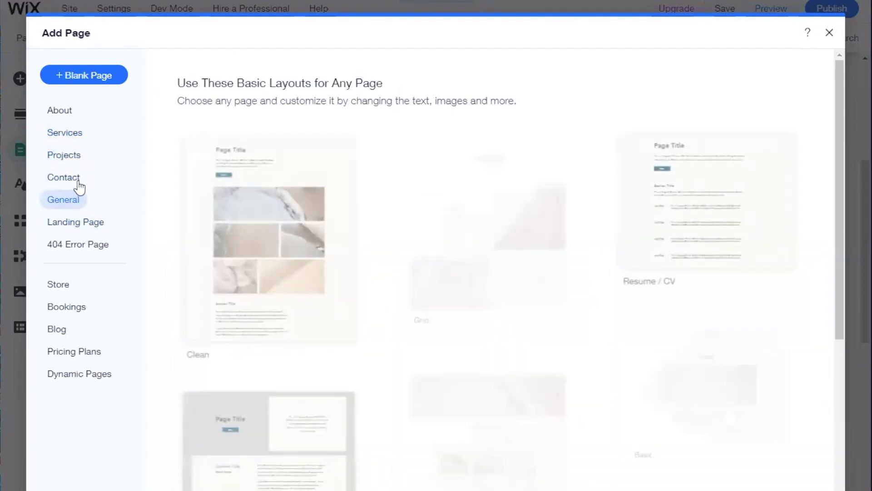
{"action": "left_click", "coordinate": [78, 162]}
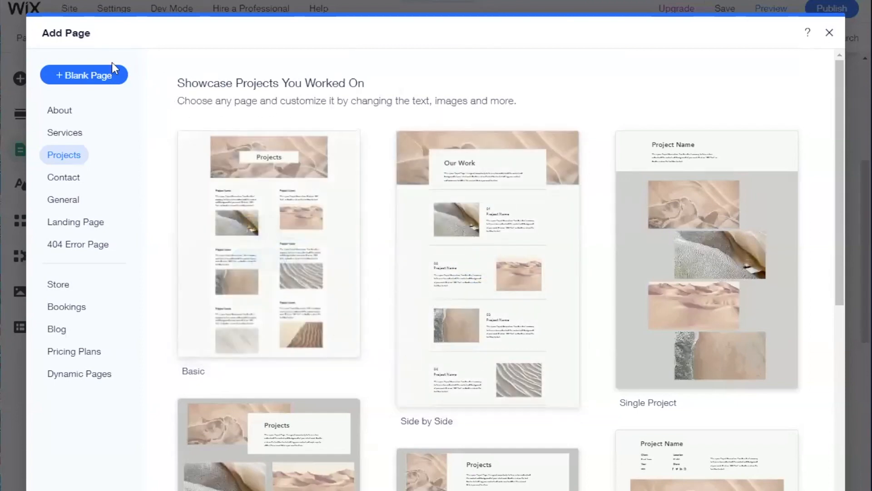
{"action": "left_click", "coordinate": [107, 74]}
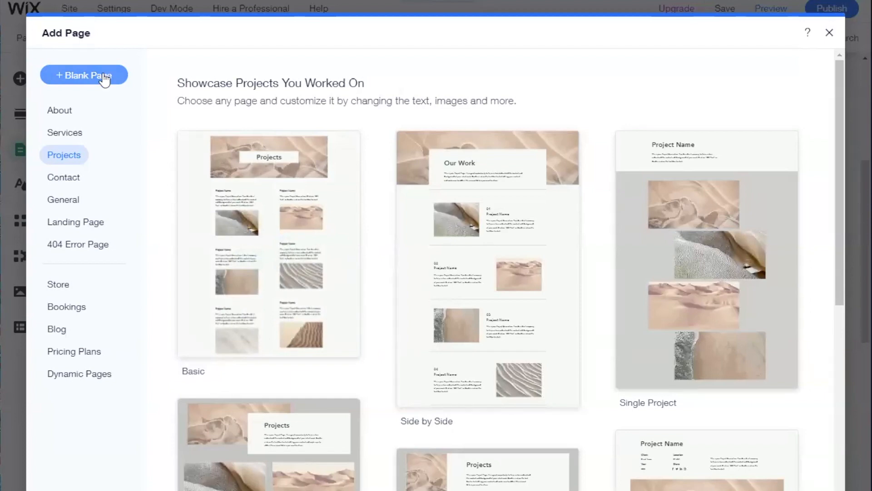
{"action": "left_click", "coordinate": [104, 76]}
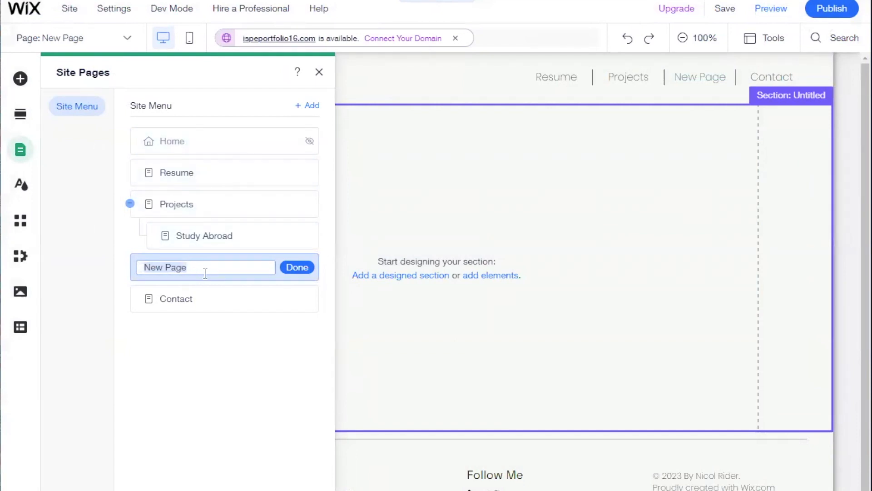
Name the new page "Internationl Coursework" and make it a subpage of Projects, alongside Study Abroad.
{"action": "type", "text": "Inter"}
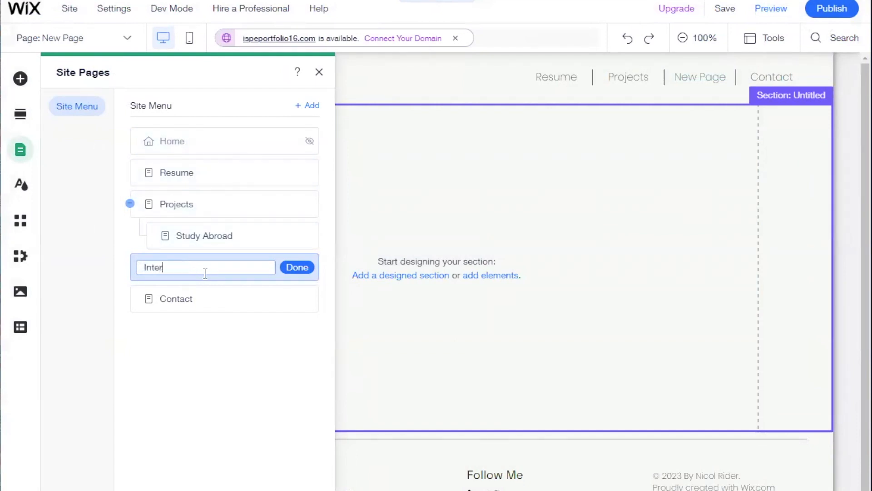
{"action": "type", "text": "nationl Course"}
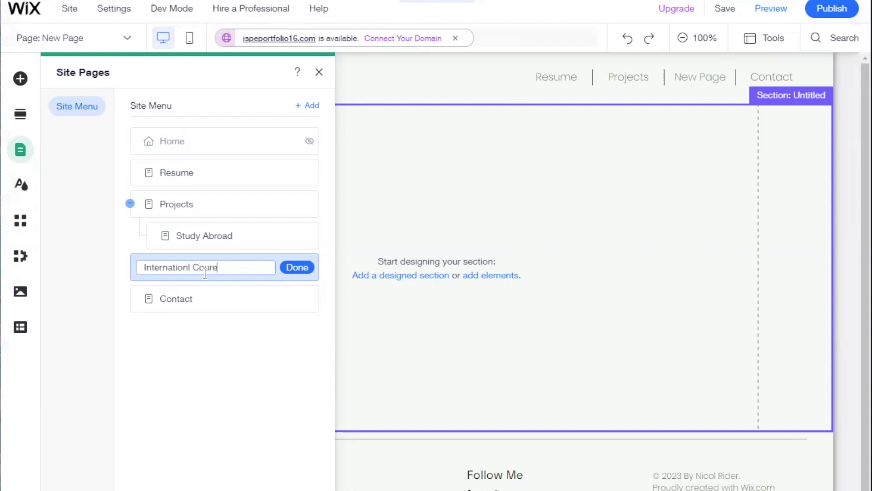
{"action": "key", "text": "BackSpace"}
{"action": "type", "text": "sework"}
{"action": "left_click", "coordinate": [133, 268]}
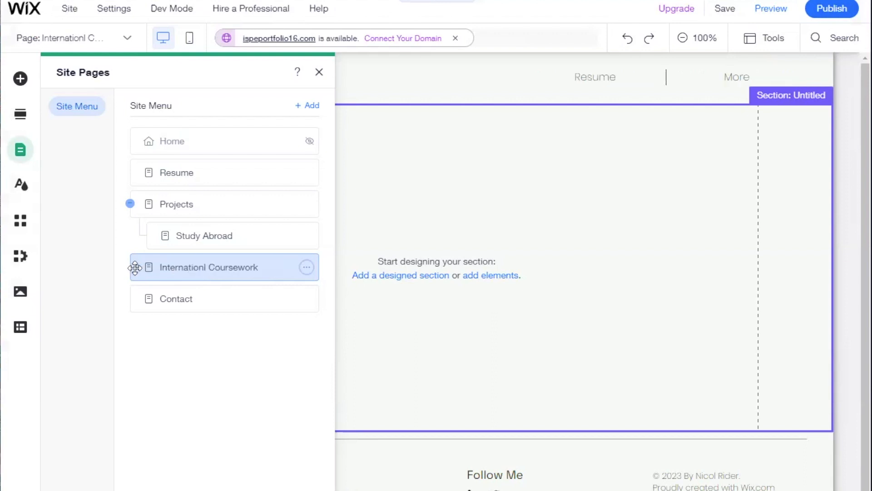
{"action": "left_click_drag", "start_coordinate": [135, 268], "coordinate": [160, 262]}
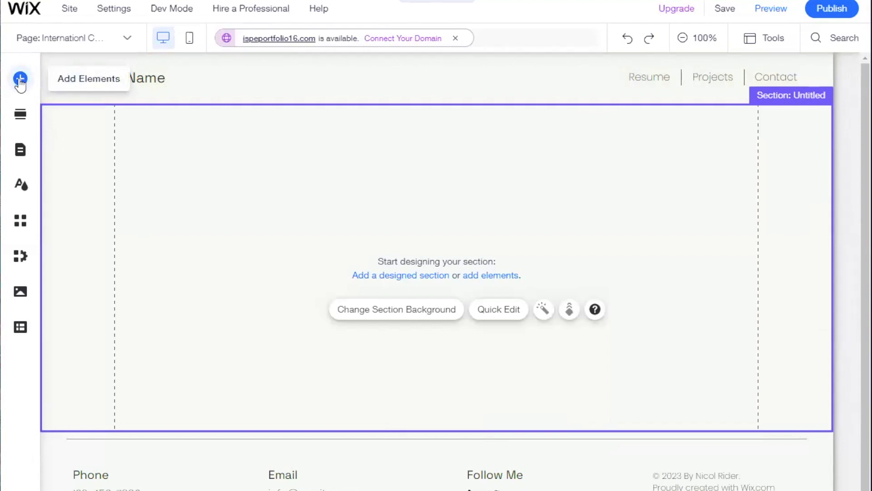
Add a themed Heading 2 text element to the blank section of the new coursework page.
{"action": "left_click", "coordinate": [20, 81]}
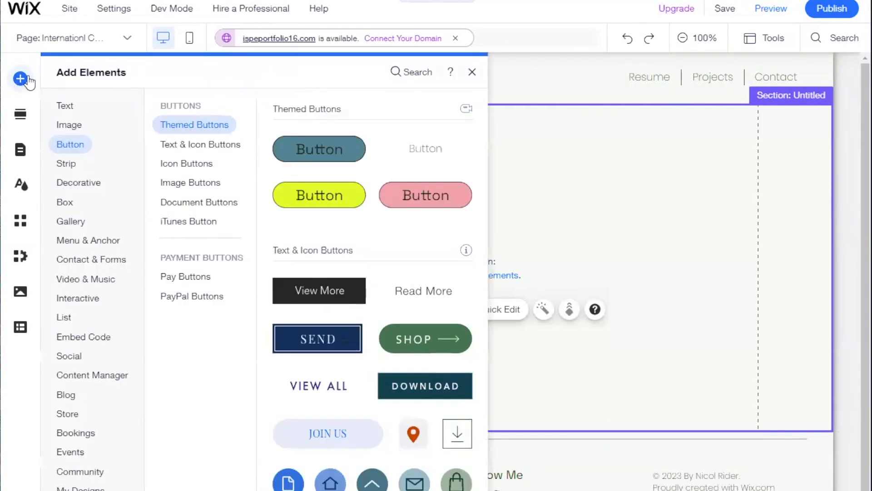
{"action": "left_click", "coordinate": [70, 107]}
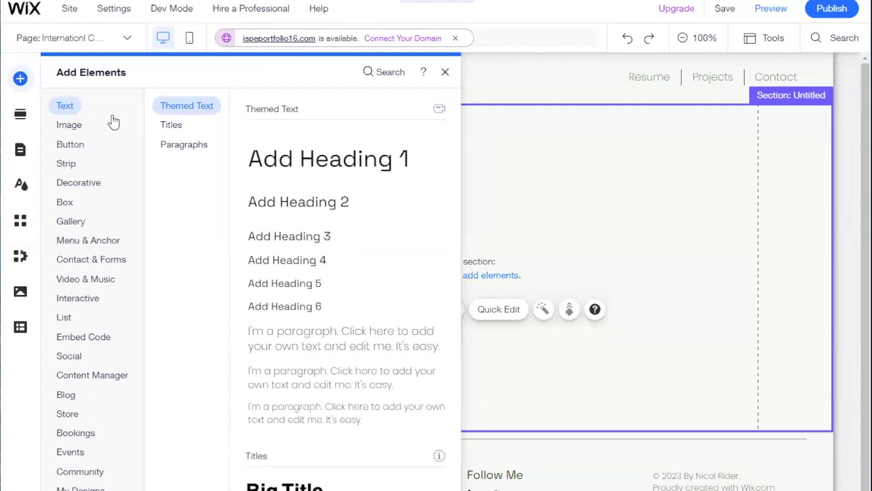
{"action": "left_click", "coordinate": [309, 209]}
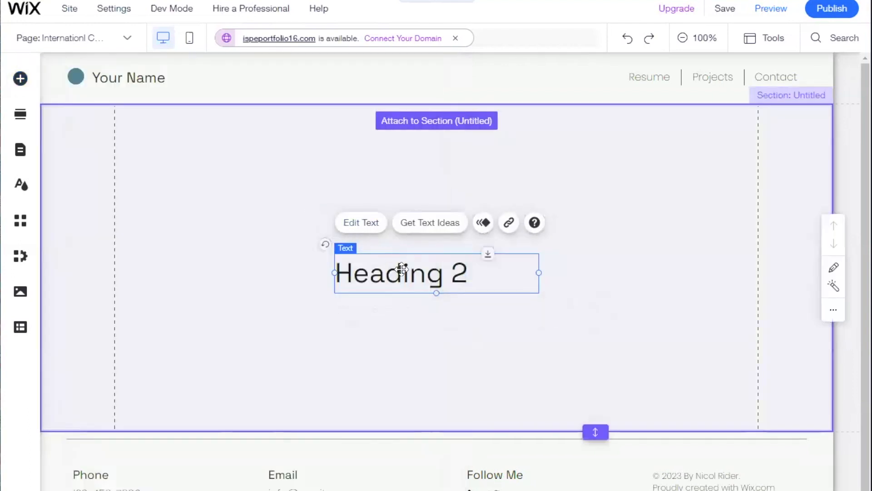
Move the heading to the upper-left area of the section and change its text to "International Coursework" on two lines.
{"action": "left_click_drag", "start_coordinate": [425, 275], "coordinate": [249, 169]}
{"action": "left_click_drag", "start_coordinate": [249, 168], "coordinate": [251, 139]}
{"action": "double_click", "coordinate": [253, 139]}
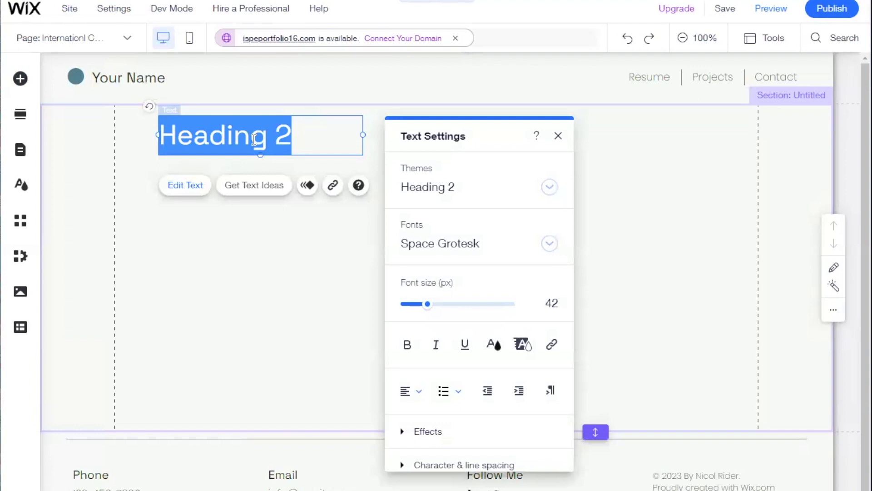
{"action": "type", "text": "Inter"}
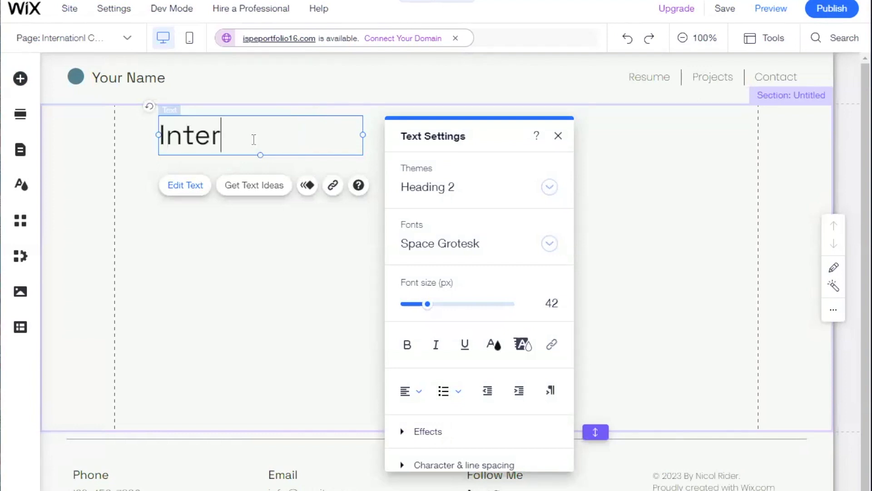
{"action": "type", "text": "national"}
{"action": "key", "text": "Return"}
{"action": "type", "text": "Course"}
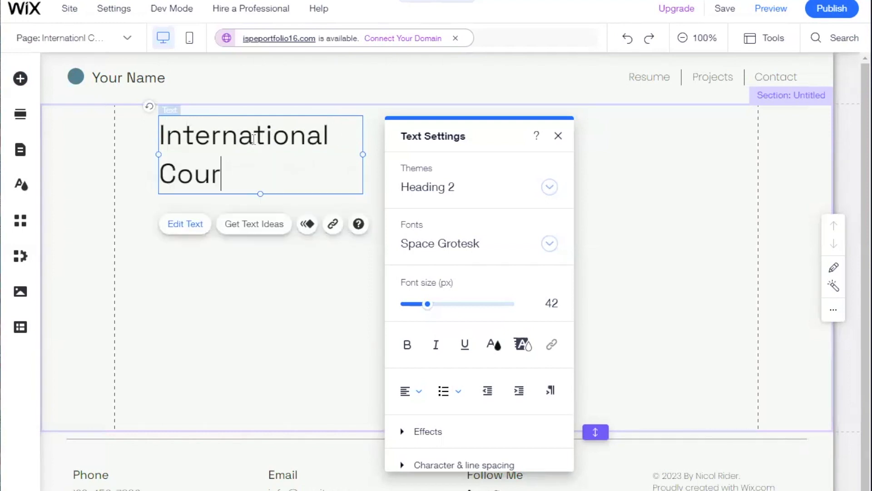
{"action": "type", "text": "work"}
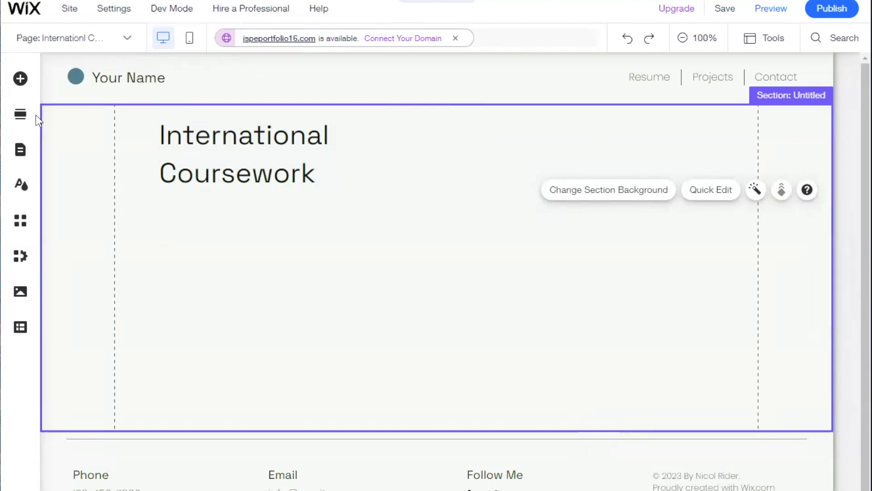
Add the four-card hover repeater with Business, Sports, Culture and Lifestyle items to the coursework section.
{"action": "left_click", "coordinate": [20, 79]}
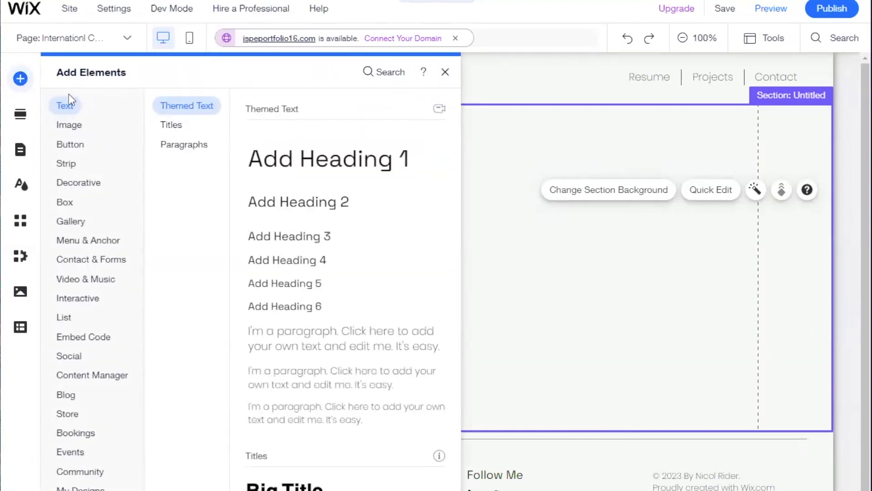
{"action": "left_click", "coordinate": [77, 123]}
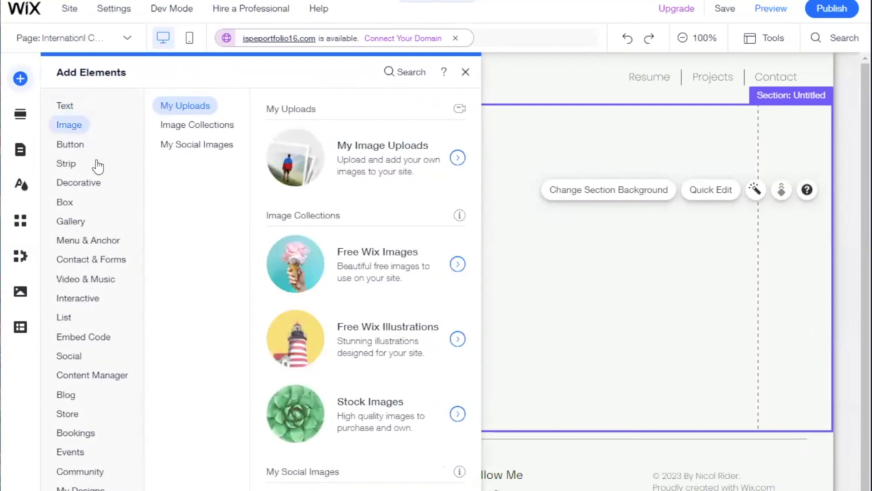
{"action": "left_click", "coordinate": [99, 183]}
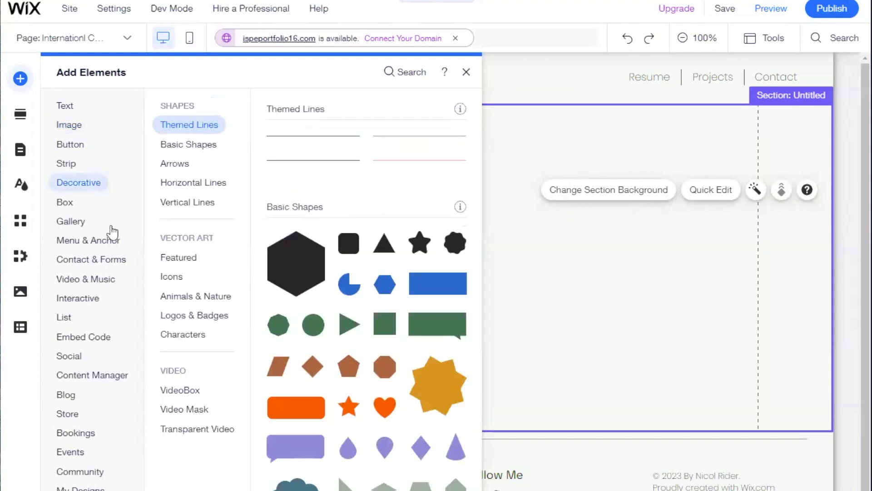
{"action": "left_click", "coordinate": [112, 239]}
{"action": "left_click", "coordinate": [77, 319]}
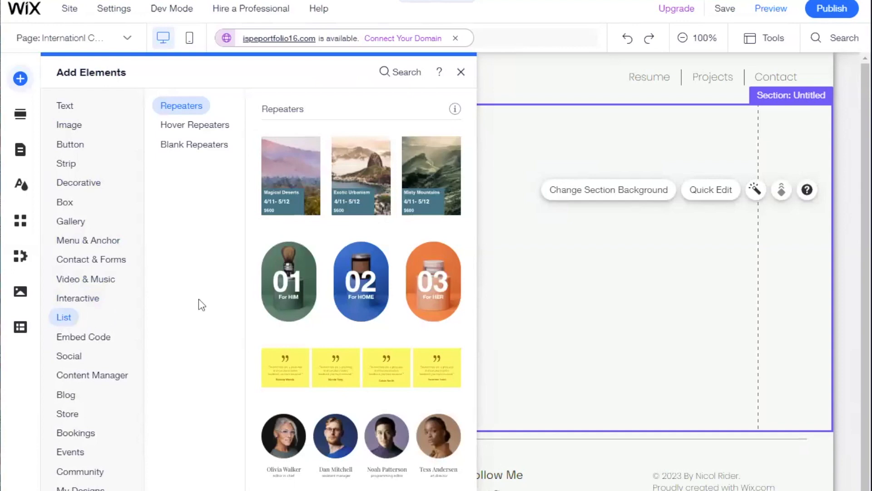
{"action": "scroll", "coordinate": [300, 300], "scroll_direction": "down", "scroll_amount": 6}
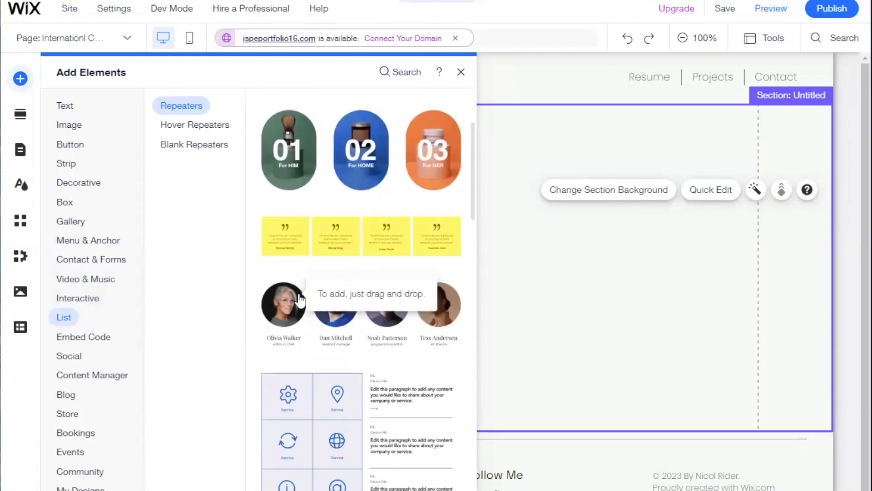
{"action": "scroll", "coordinate": [300, 300], "scroll_direction": "down", "scroll_amount": 10}
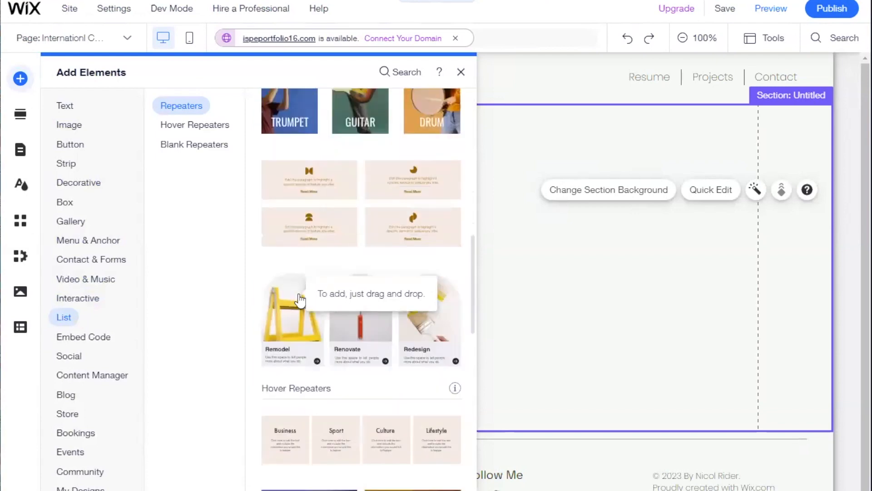
{"action": "scroll", "coordinate": [299, 294], "scroll_direction": "down", "scroll_amount": 1}
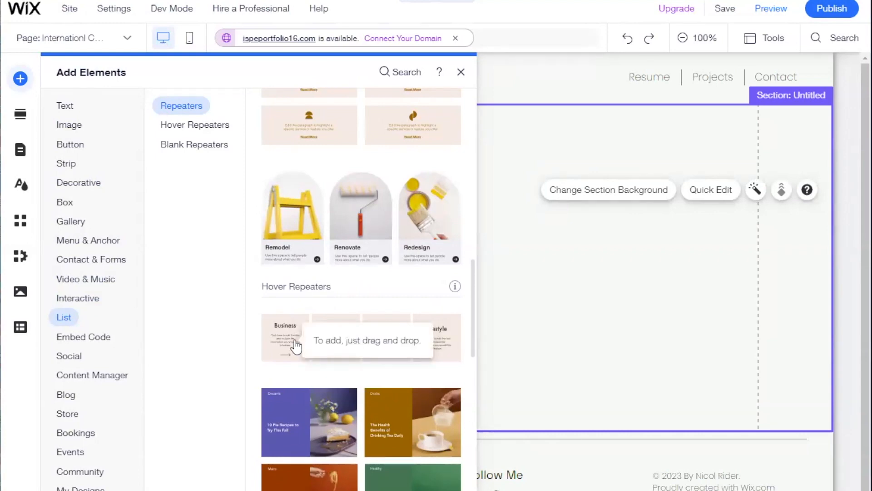
{"action": "left_click", "coordinate": [295, 345]}
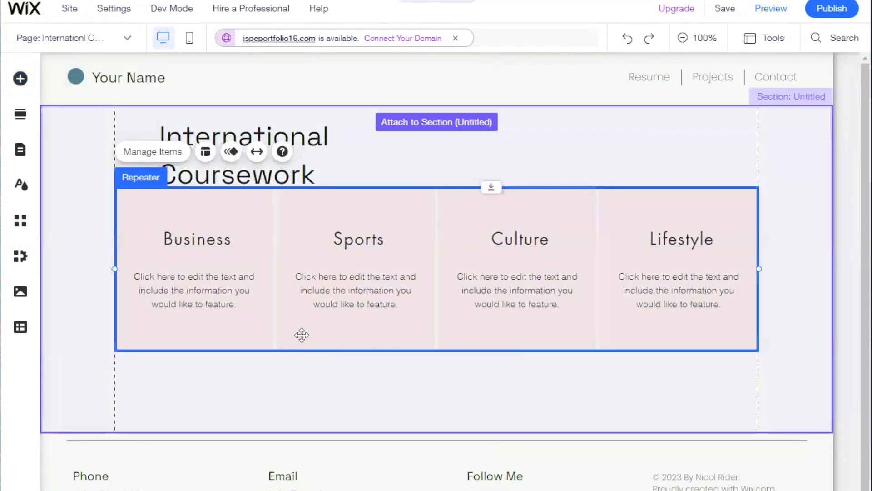
Compare the regular and hover states of the repeater's Sports and Business cards, including the arrow on the Business card.
{"action": "left_click", "coordinate": [220, 217]}
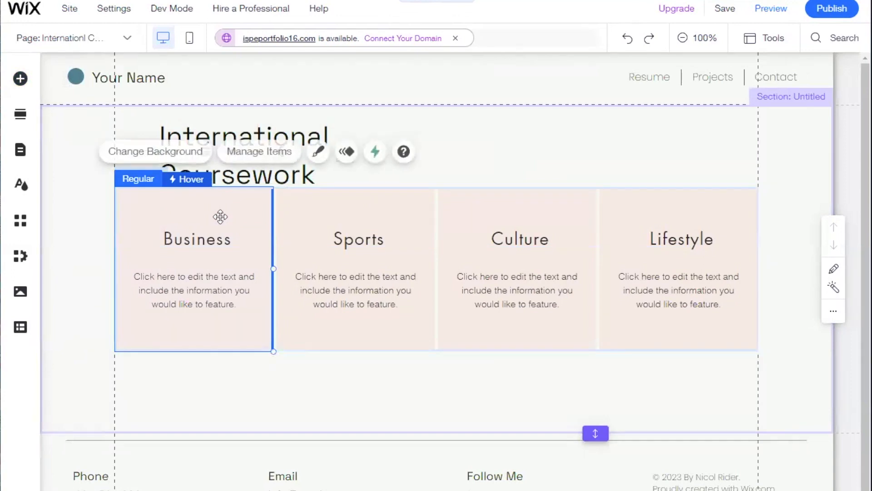
{"action": "left_click", "coordinate": [328, 227]}
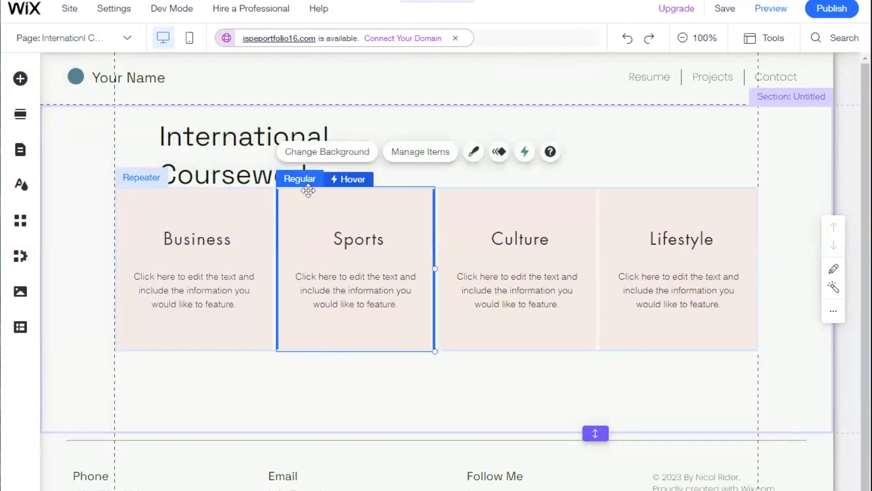
{"action": "left_click", "coordinate": [343, 179]}
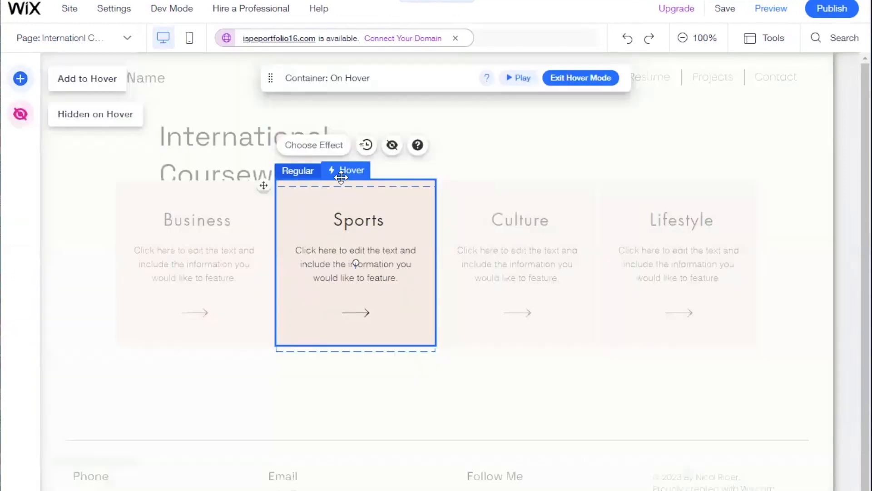
{"action": "left_click", "coordinate": [300, 171]}
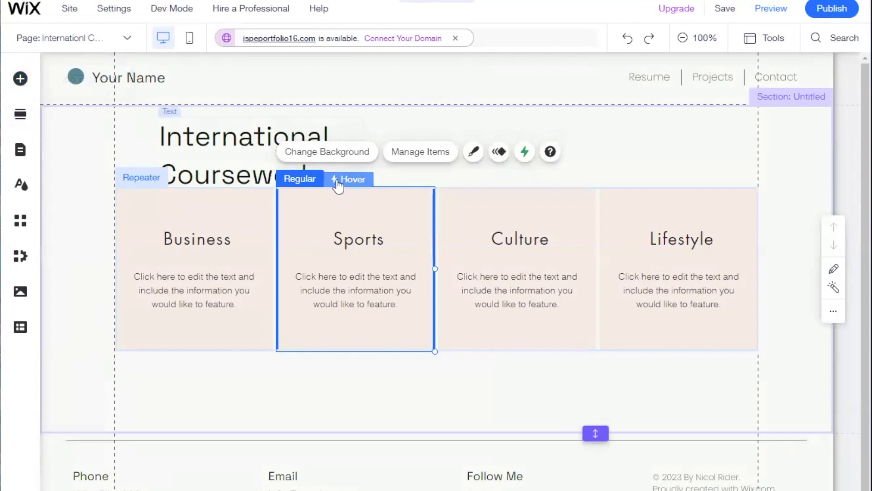
{"action": "left_click", "coordinate": [336, 181]}
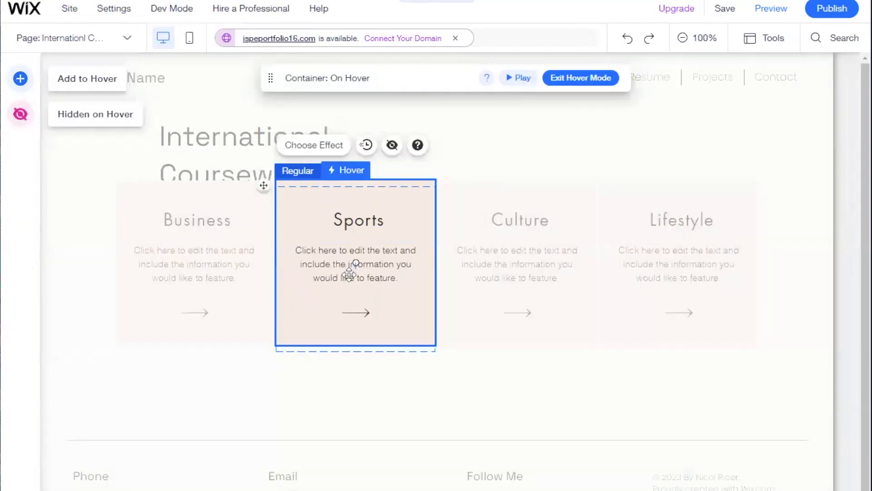
{"action": "left_click", "coordinate": [308, 172]}
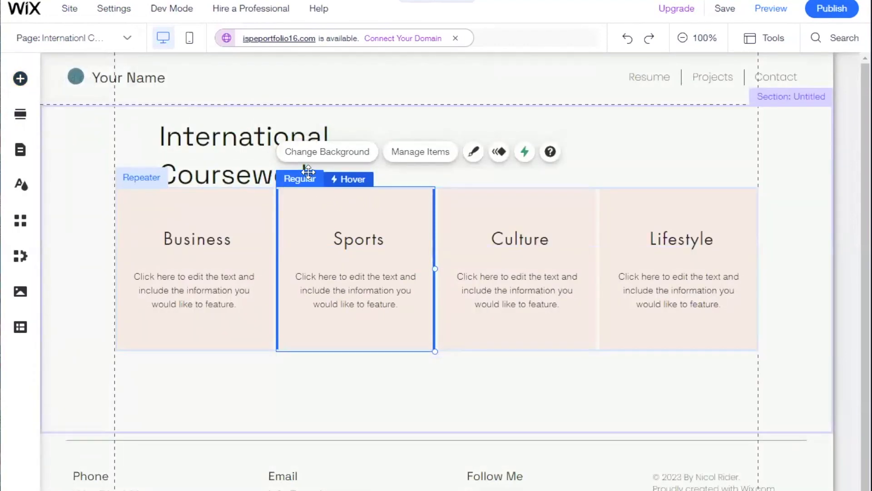
{"action": "left_click", "coordinate": [218, 285]}
{"action": "left_click", "coordinate": [195, 180]}
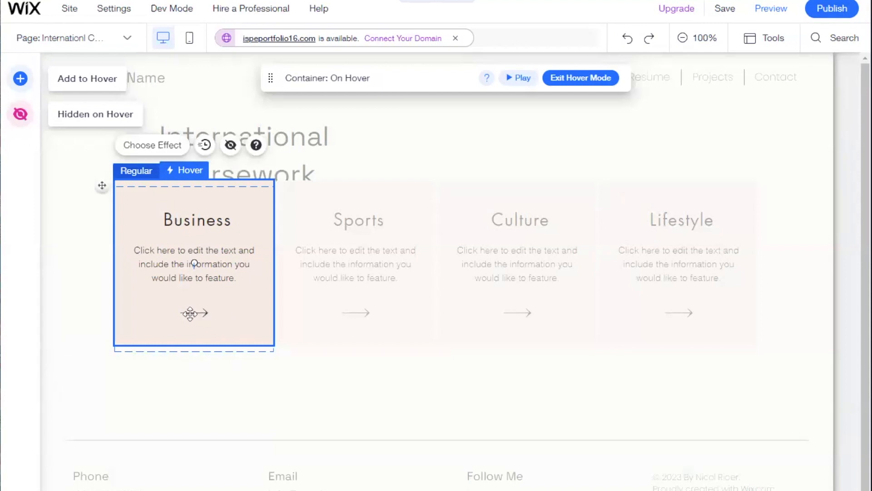
{"action": "left_click_drag", "start_coordinate": [187, 313], "coordinate": [257, 350]}
{"action": "left_click", "coordinate": [269, 364]}
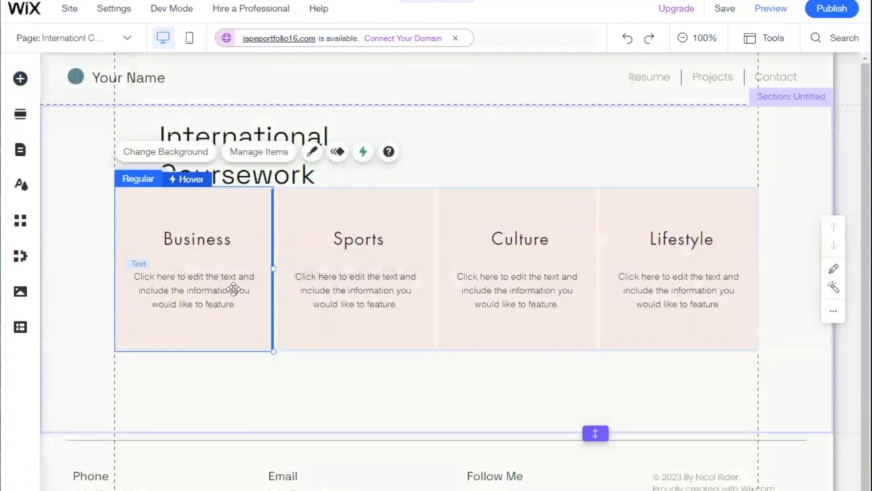
Change the first repeater card's title from Business to "Course Name".
{"action": "double_click", "coordinate": [226, 238]}
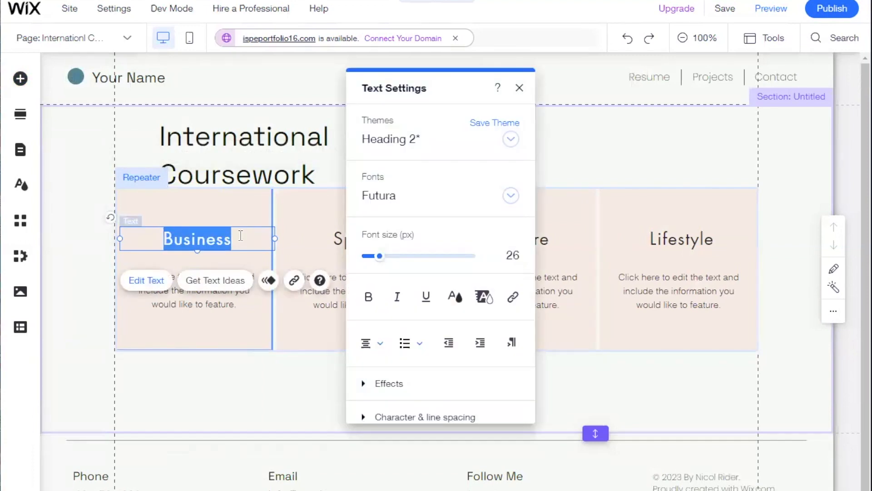
{"action": "type", "text": "Coursew"}
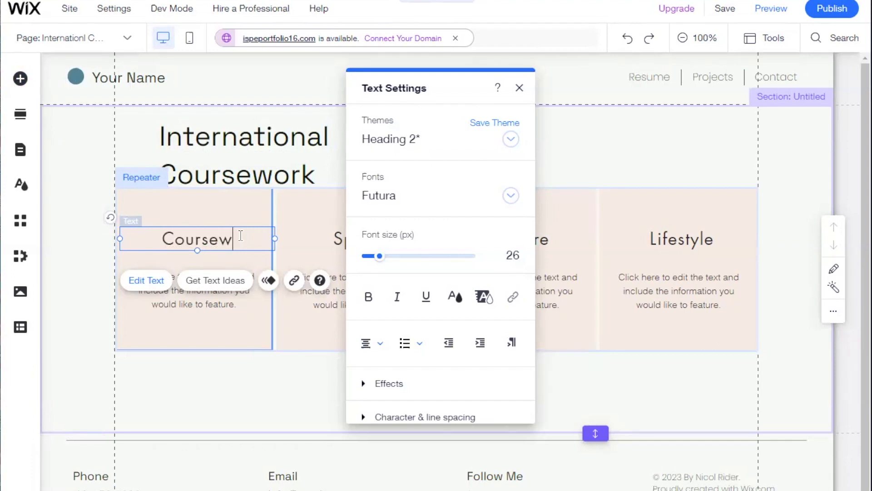
{"action": "key", "text": "BackSpace"}
{"action": "type", "text": "Name"}
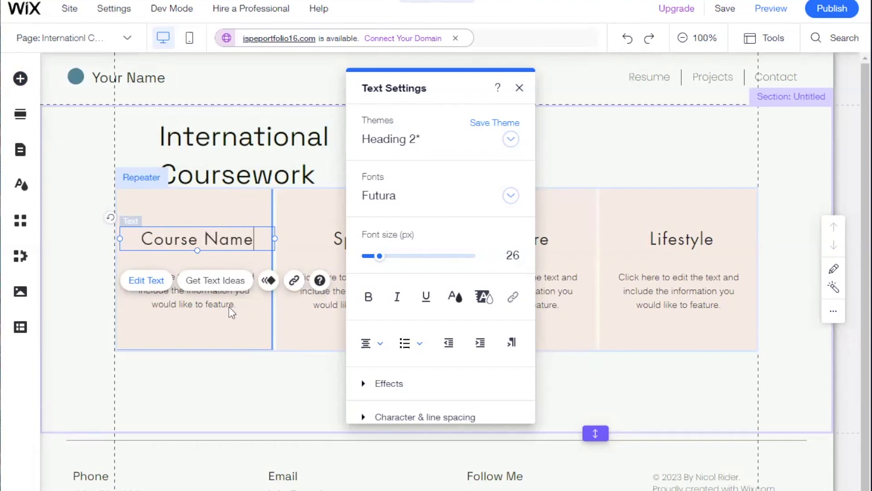
Replace the first card's description with "NOT a course description," and, on a separate line, "It is your experience description".
{"action": "left_click", "coordinate": [230, 308]}
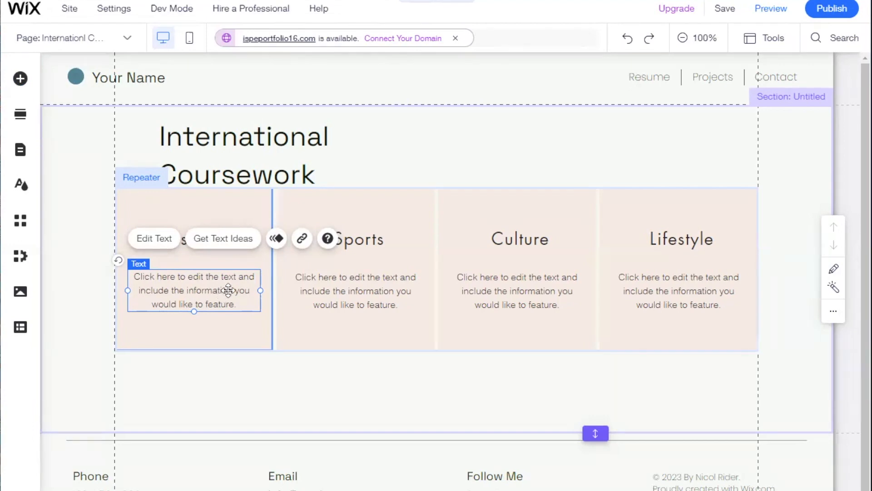
{"action": "double_click", "coordinate": [215, 298]}
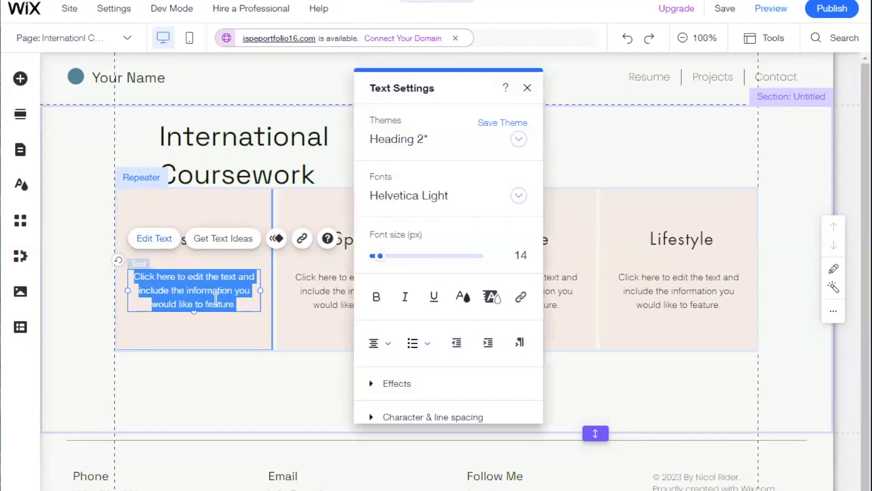
{"action": "type", "text": "NOT a "}
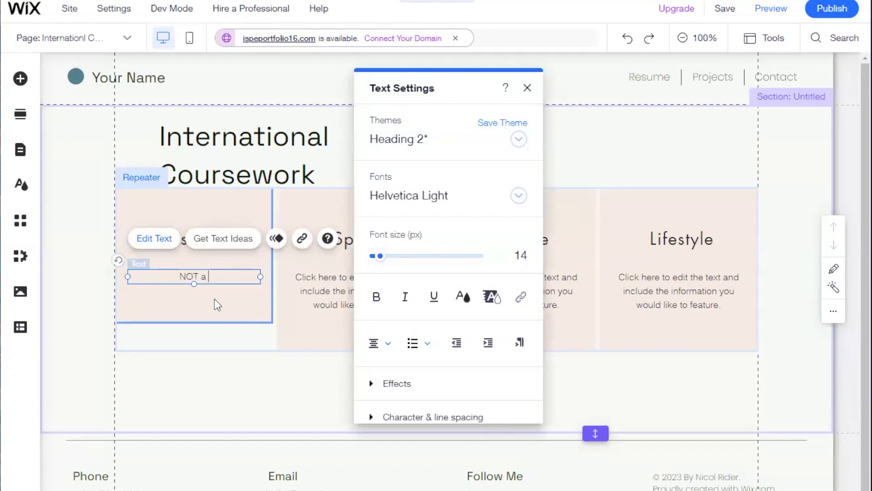
{"action": "type", "text": "course description"}
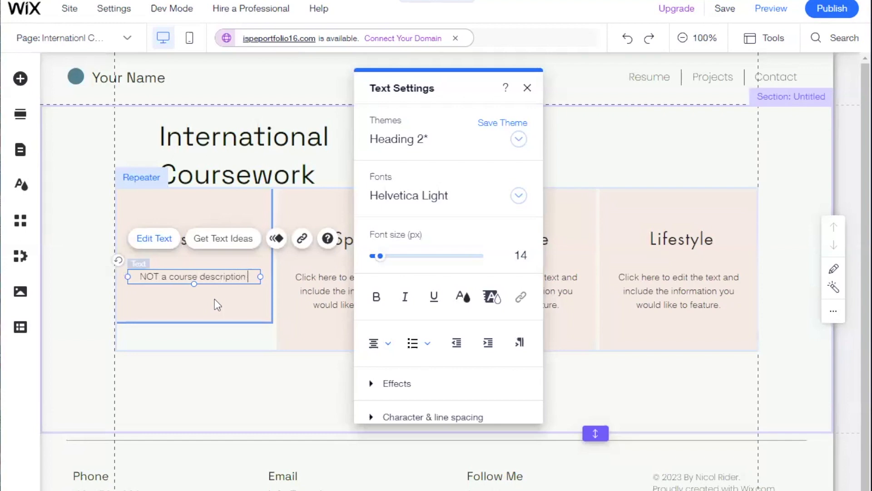
{"action": "key", "text": "BackSpace"}
{"action": "type", "text": ","}
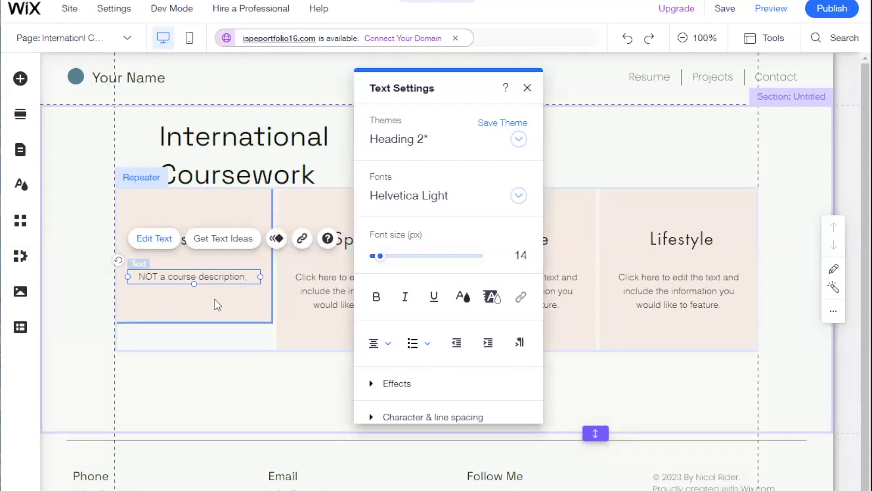
{"action": "key", "text": "Return"}
{"action": "type", "text": "It is your exor"}
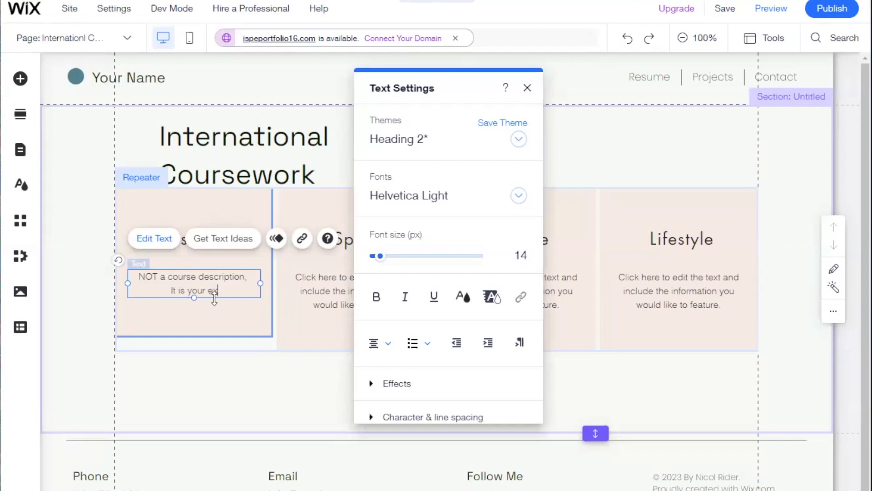
{"action": "key", "text": "BackSpace"}
{"action": "key", "text": "BackSpace"}
{"action": "type", "text": "perience description"}
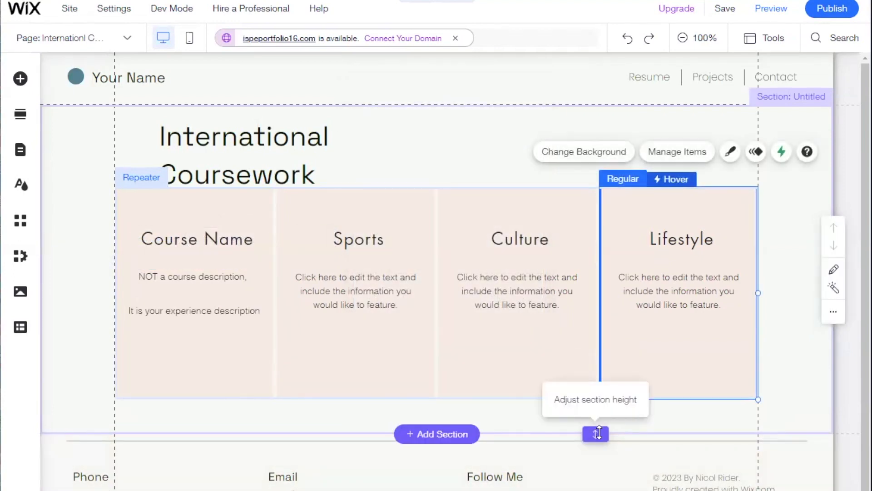
Extend the coursework section's height below the repeater and insert the solid blue square Word document button.
{"action": "left_click_drag", "start_coordinate": [598, 433], "coordinate": [596, 490]}
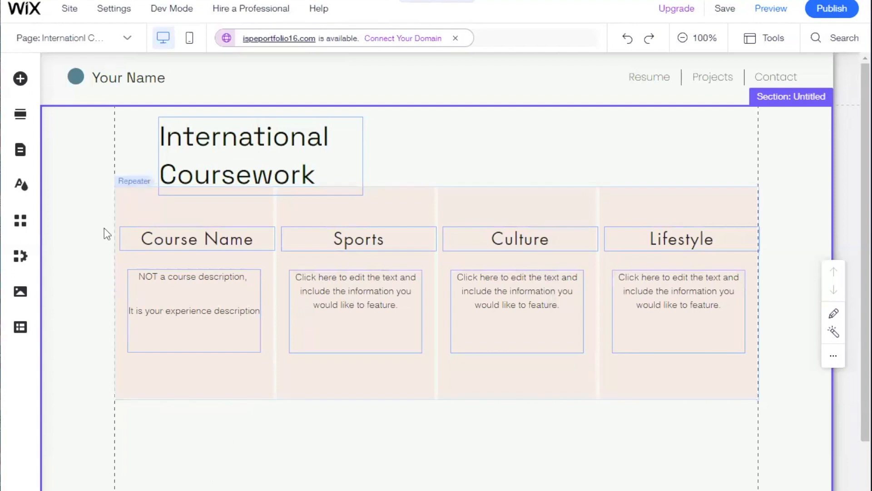
{"action": "left_click", "coordinate": [20, 79]}
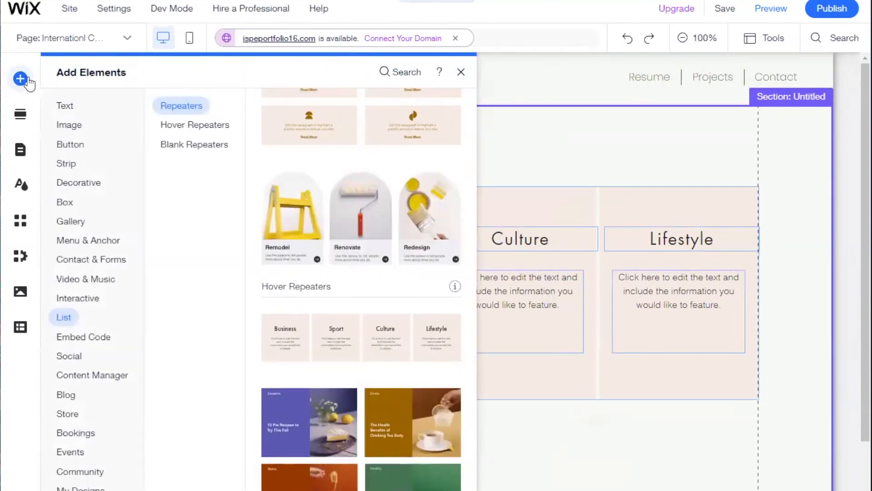
{"action": "left_click", "coordinate": [67, 146]}
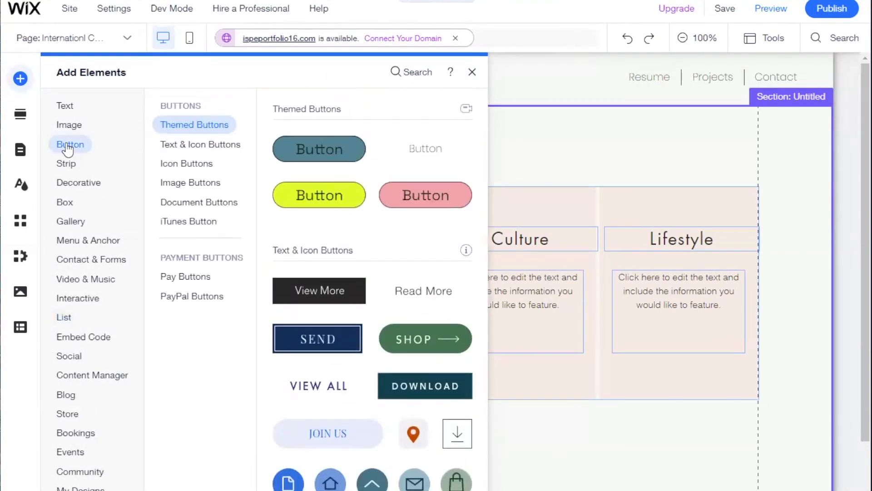
{"action": "left_click", "coordinate": [214, 150]}
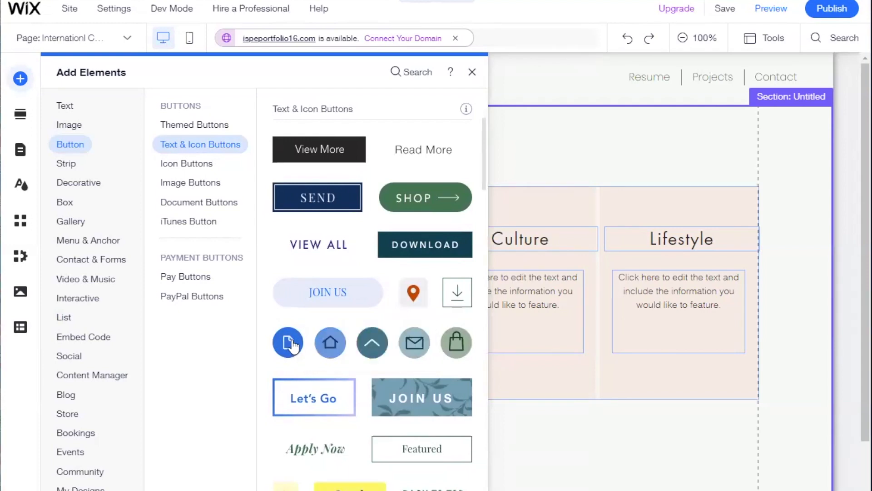
{"action": "scroll", "coordinate": [296, 350], "scroll_direction": "down", "scroll_amount": 8}
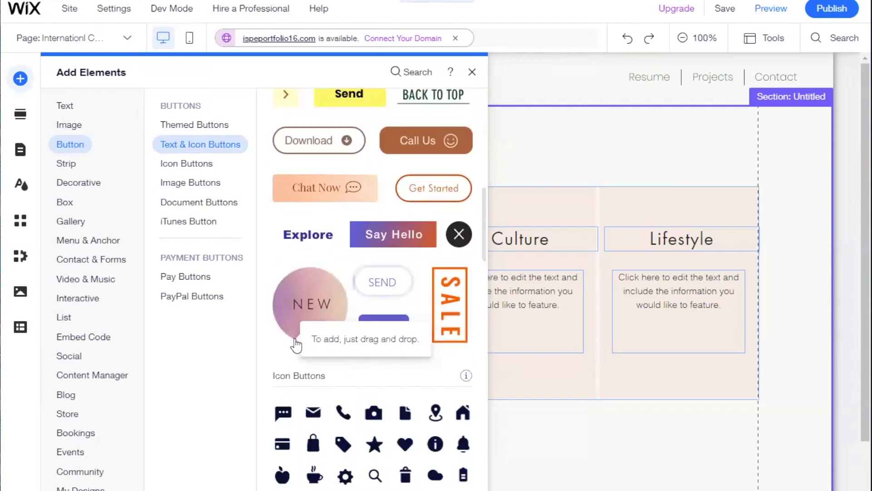
{"action": "scroll", "coordinate": [293, 347], "scroll_direction": "down", "scroll_amount": 5}
{"action": "scroll", "coordinate": [268, 359], "scroll_direction": "down", "scroll_amount": 7}
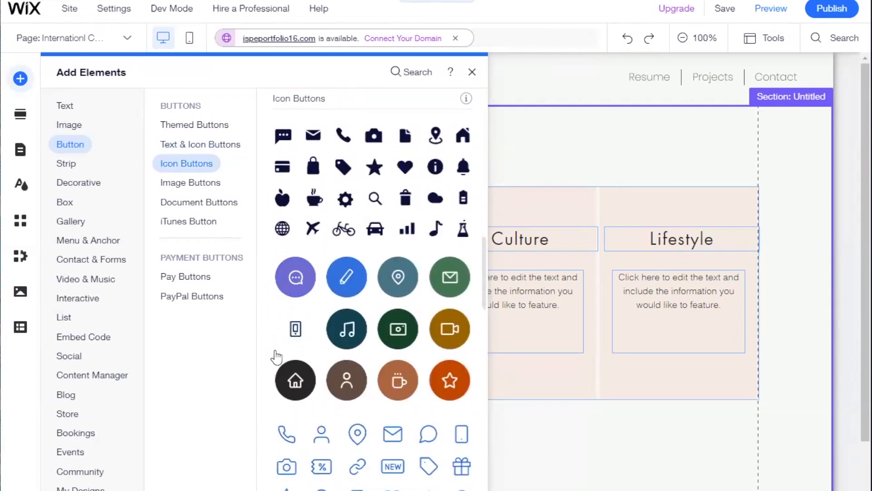
{"action": "scroll", "coordinate": [275, 352], "scroll_direction": "down", "scroll_amount": 10}
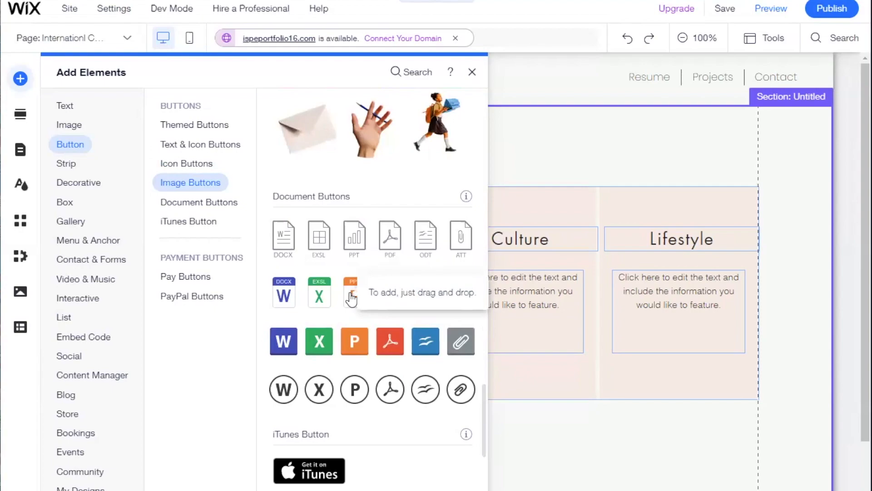
{"action": "left_click", "coordinate": [292, 339]}
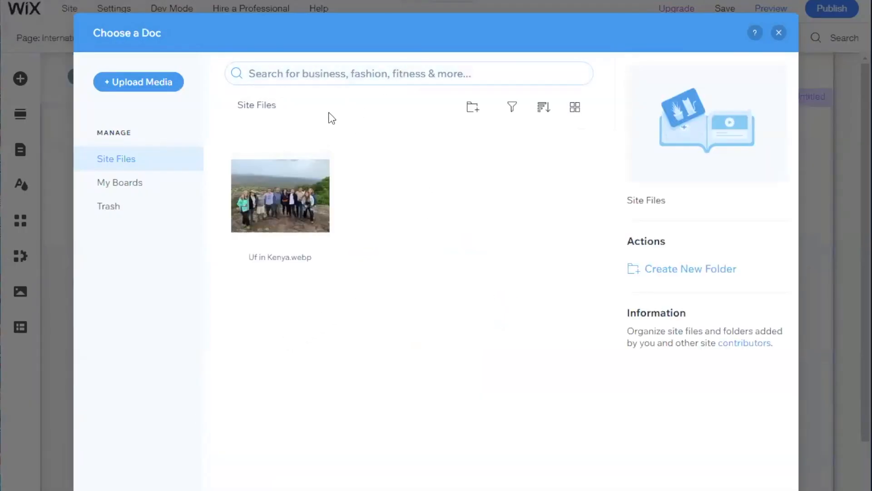
Upload ISP Info Flyer.docx from the computer and attach it to the Word document button.
{"action": "left_click", "coordinate": [160, 89]}
{"action": "left_click", "coordinate": [468, 292]}
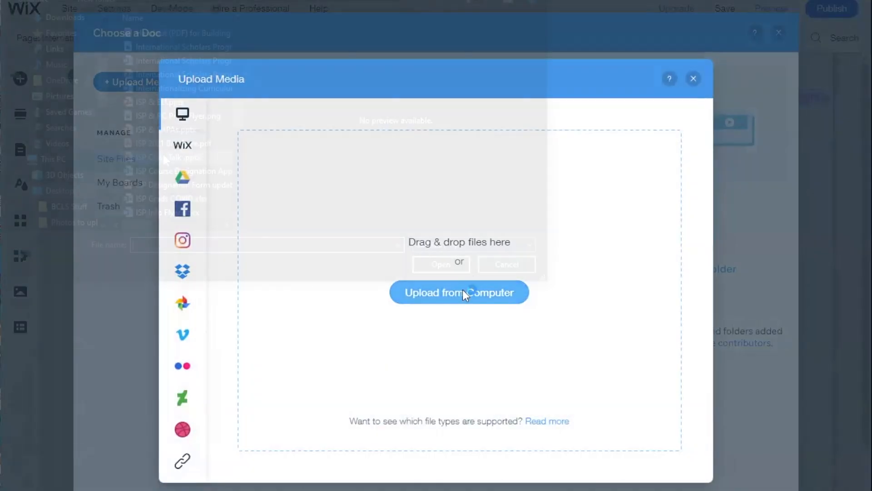
{"action": "scroll", "coordinate": [165, 159], "scroll_direction": "down", "scroll_amount": 1}
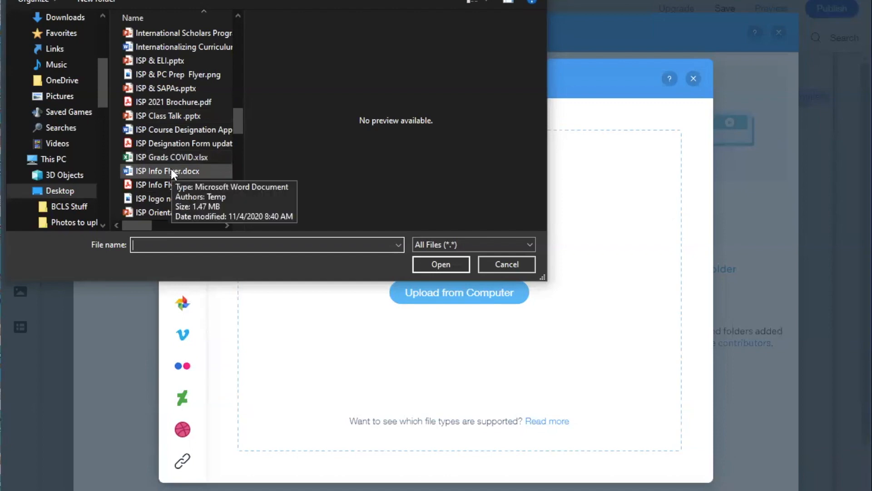
{"action": "left_click", "coordinate": [171, 171]}
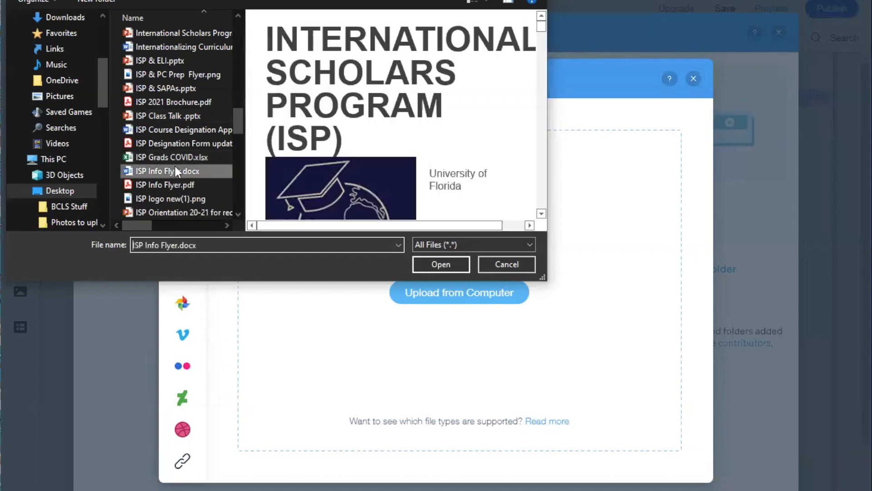
{"action": "left_click", "coordinate": [450, 263]}
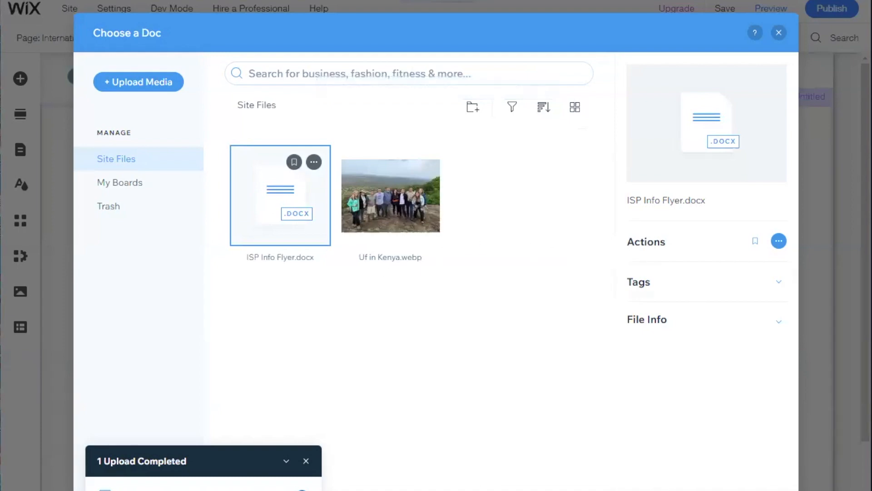
{"action": "left_click", "coordinate": [739, 489]}
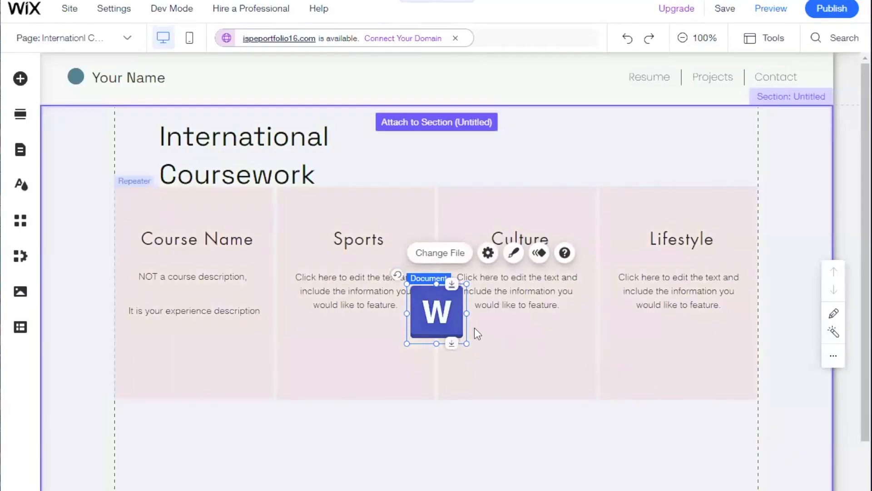
Place a Word document button centered below the Course Name card and delete the duplicate overlapping the Sports and Culture cards.
{"action": "left_click_drag", "start_coordinate": [439, 313], "coordinate": [198, 462]}
{"action": "left_click_drag", "start_coordinate": [197, 462], "coordinate": [196, 463]}
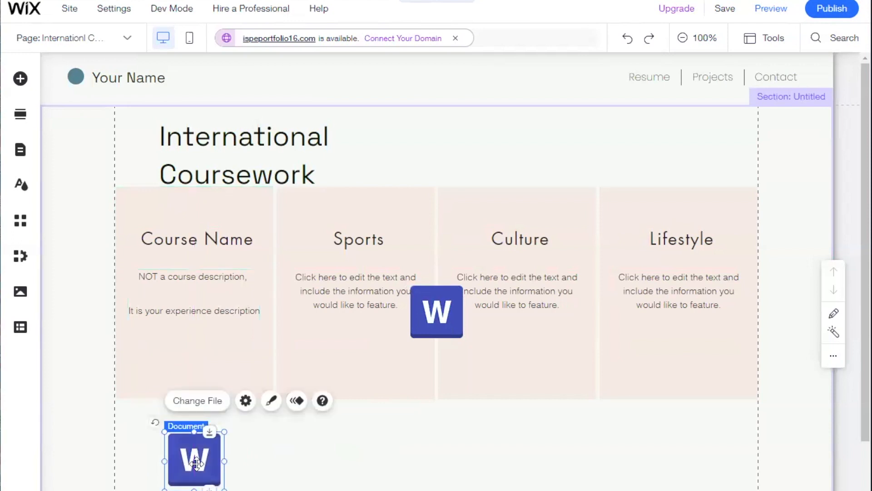
{"action": "left_click", "coordinate": [441, 315]}
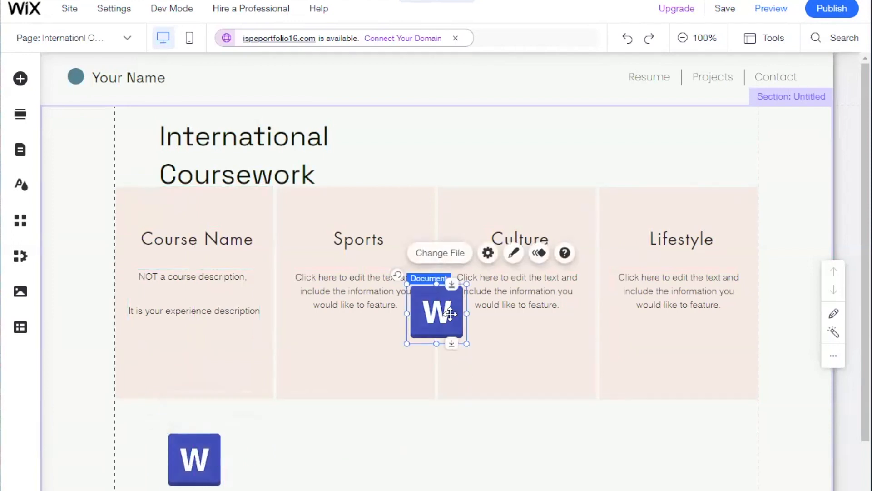
{"action": "key", "text": "Delete"}
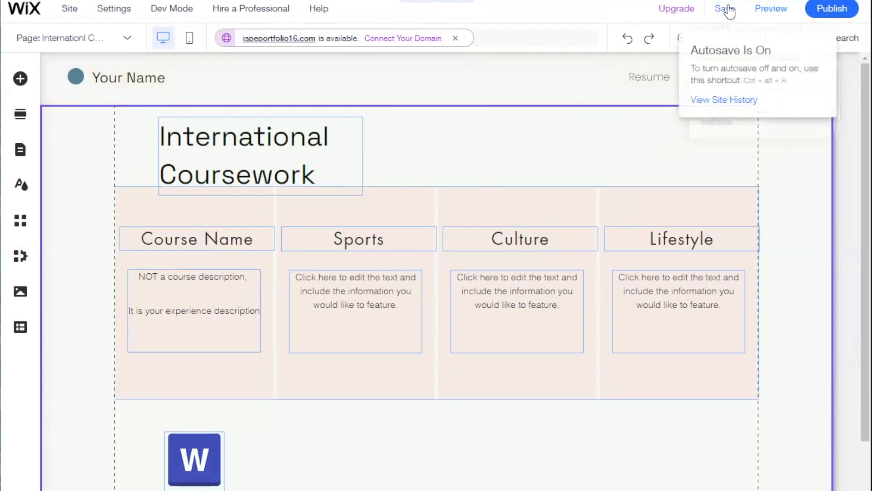
Preview the page, checking the Course Name card's hover effect and the Word button's document link, and return to editing.
{"action": "left_click", "coordinate": [776, 9]}
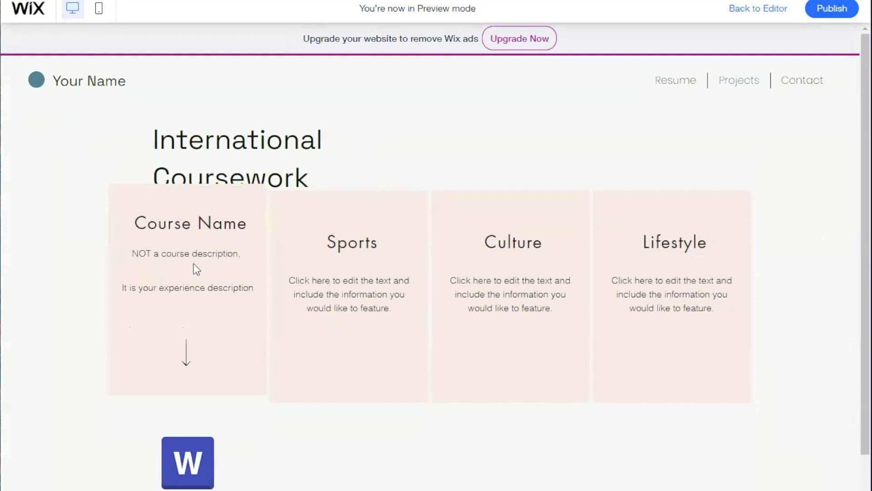
{"action": "mouse_move", "coordinate": [154, 267]}
{"action": "left_click", "coordinate": [193, 456]}
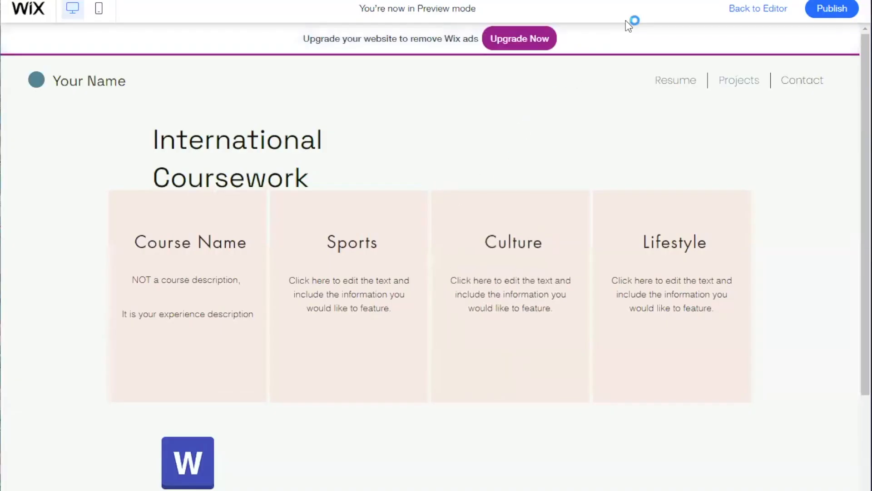
{"action": "left_click", "coordinate": [770, 9]}
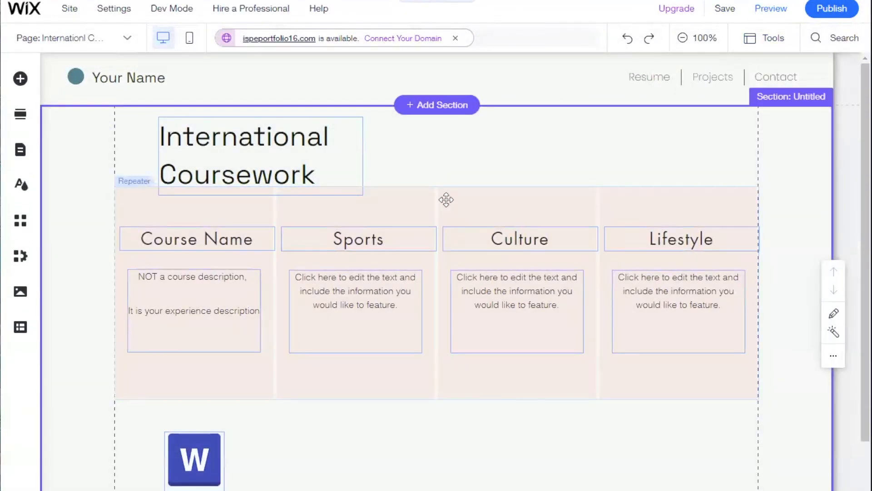
Move the repeater slightly down to clear the International Coursework heading and save the site.
{"action": "left_click_drag", "start_coordinate": [446, 200], "coordinate": [446, 212]}
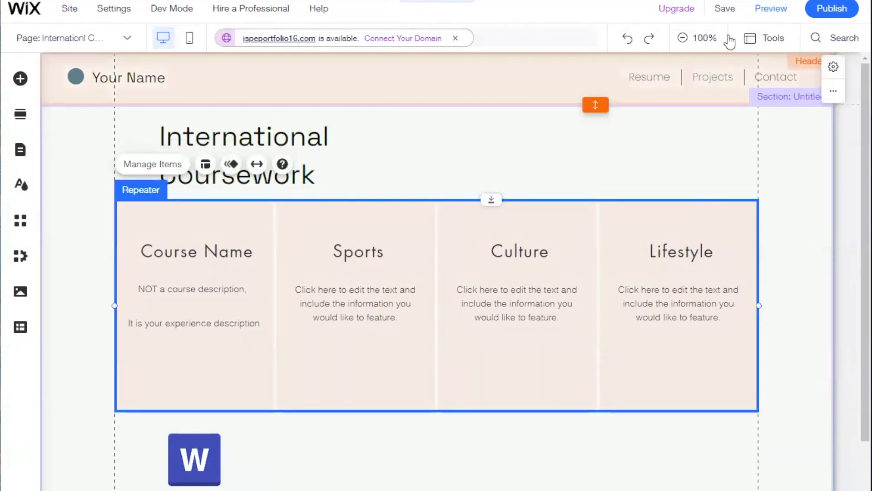
{"action": "mouse_move", "coordinate": [729, 12]}
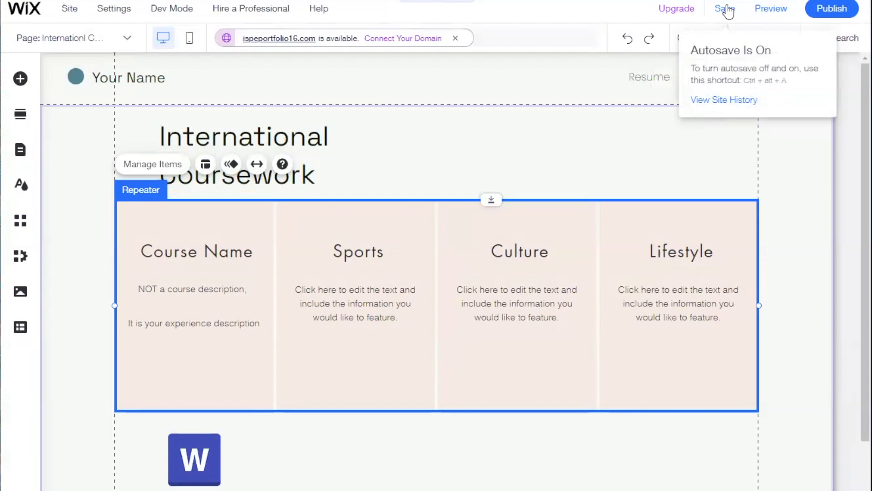
{"action": "left_click", "coordinate": [728, 11]}
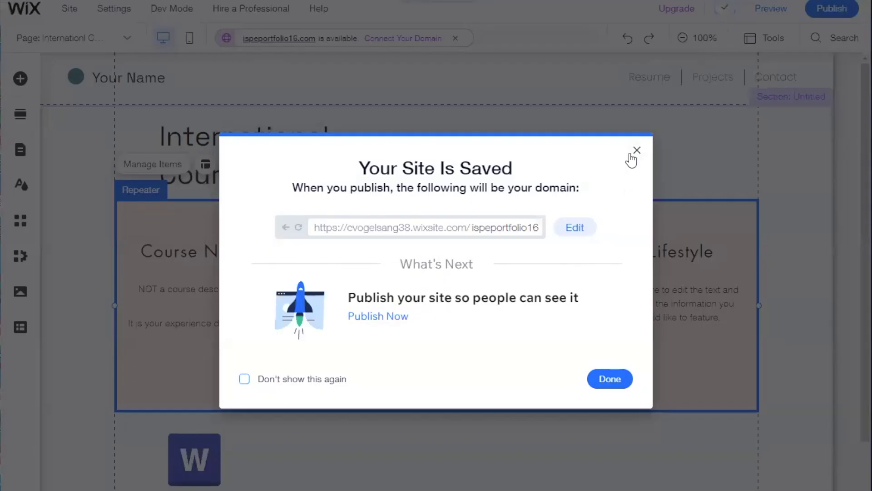
{"action": "left_click", "coordinate": [637, 150]}
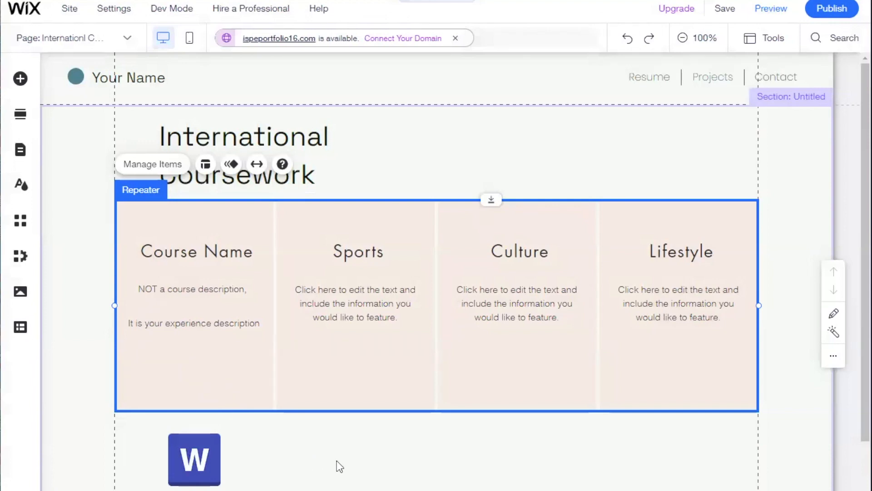
Insert the solid orange square PowerPoint document button into the coursework section.
{"action": "left_click", "coordinate": [27, 83]}
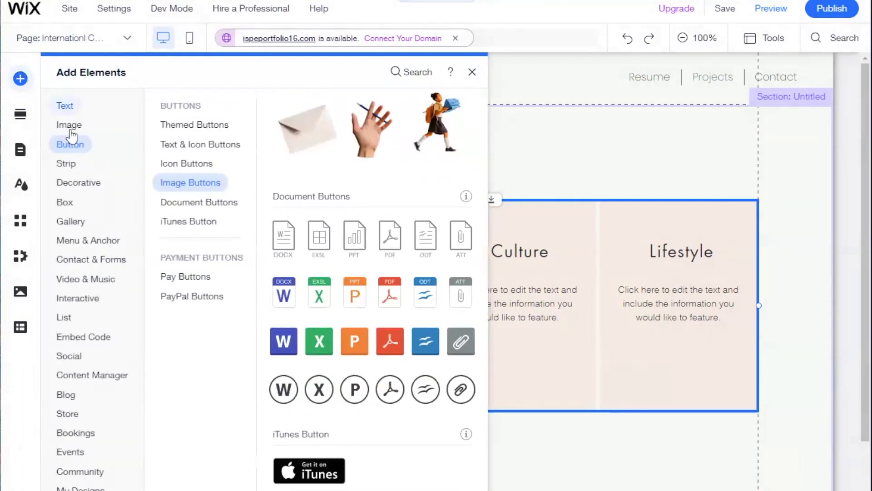
{"action": "left_click", "coordinate": [184, 180]}
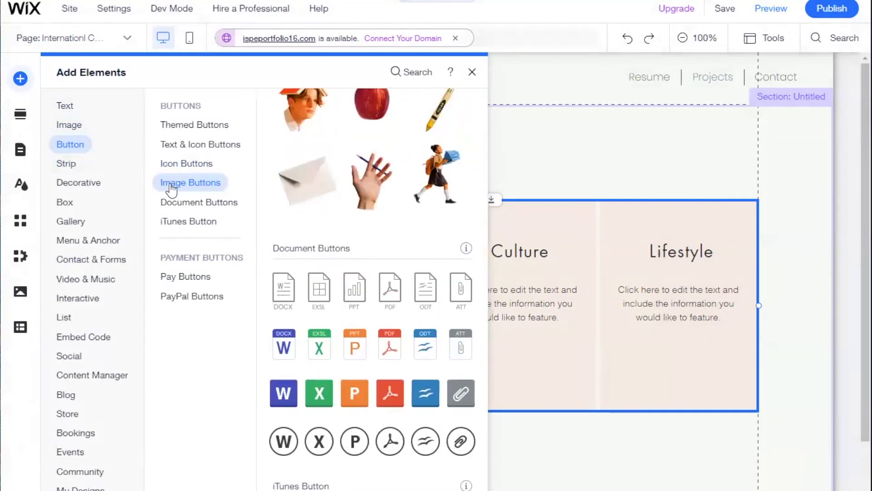
{"action": "left_click", "coordinate": [182, 164]}
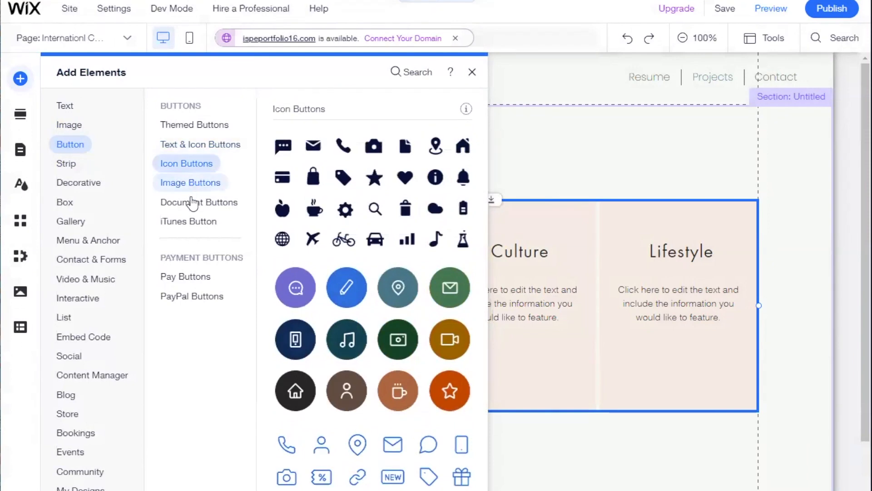
{"action": "left_click", "coordinate": [193, 203]}
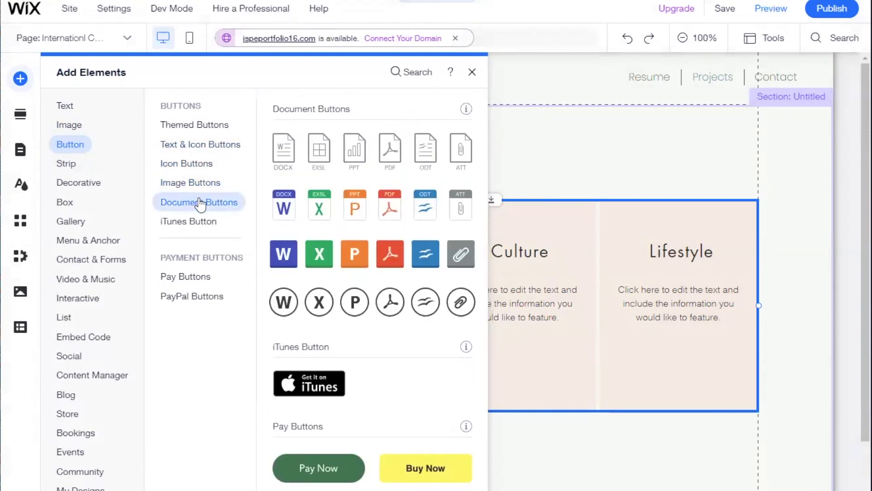
{"action": "left_click", "coordinate": [353, 261]}
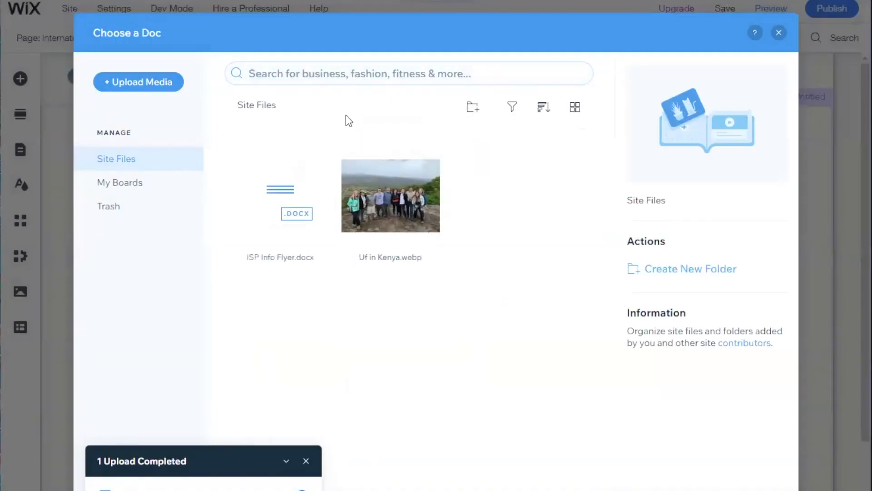
Upload "ePortfolioPoster NAFSA FINAL (without bleeds).pdf" from the computer and attach it to the PowerPoint document button.
{"action": "left_click", "coordinate": [166, 93]}
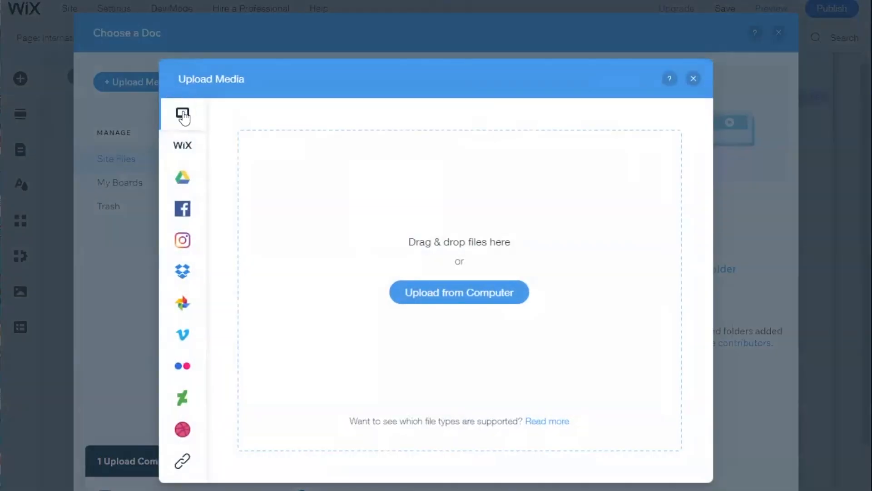
{"action": "left_click", "coordinate": [446, 292]}
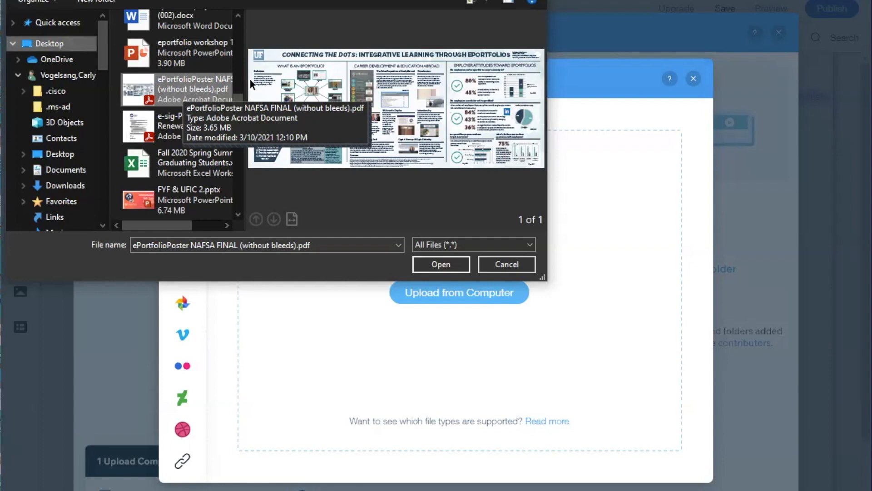
{"action": "left_click", "coordinate": [440, 266]}
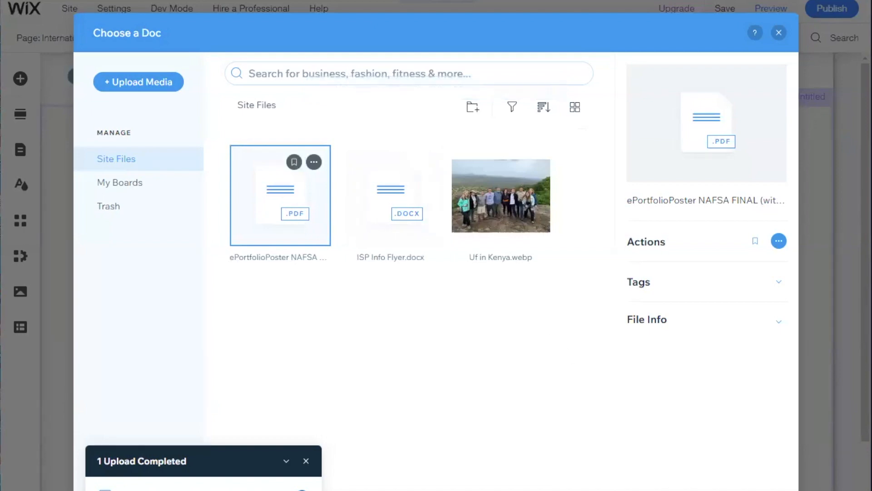
{"action": "left_click", "coordinate": [745, 490]}
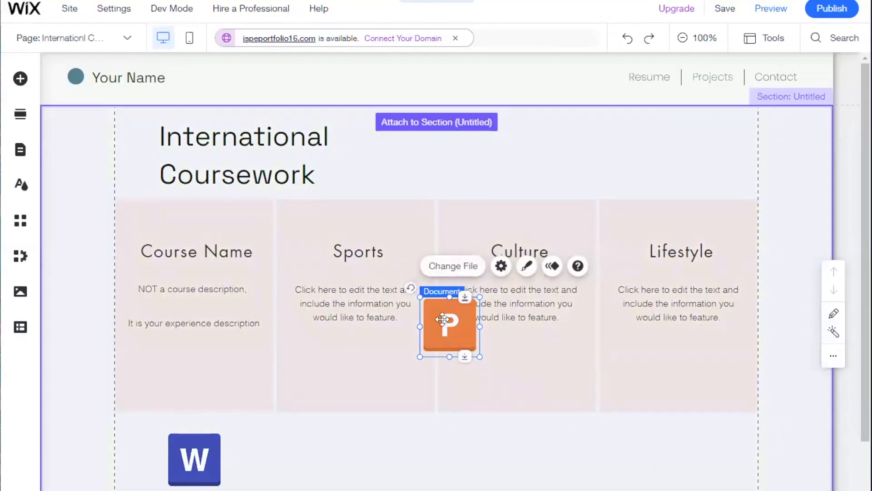
Place a PowerPoint button below the Sports card at about x 321, y 577, level with the Word button, and delete the overlapping duplicate.
{"action": "left_click_drag", "start_coordinate": [442, 319], "coordinate": [350, 454]}
{"action": "left_click", "coordinate": [468, 336]}
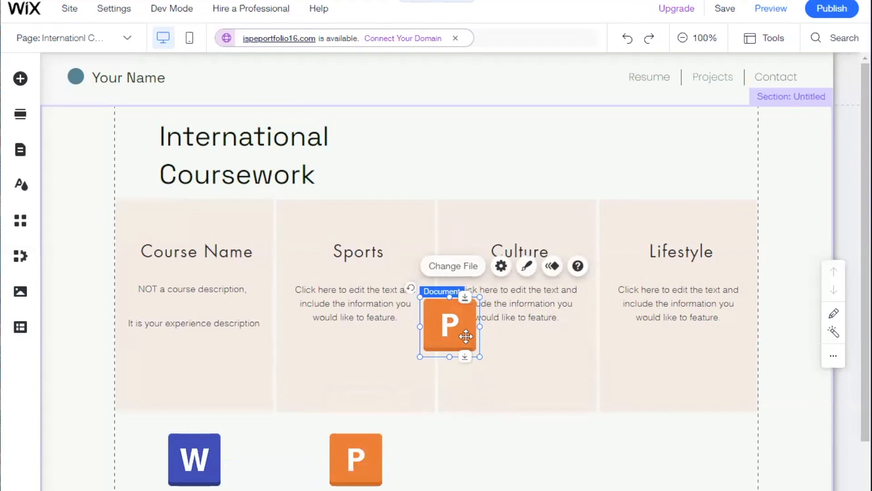
{"action": "key", "text": "Delete"}
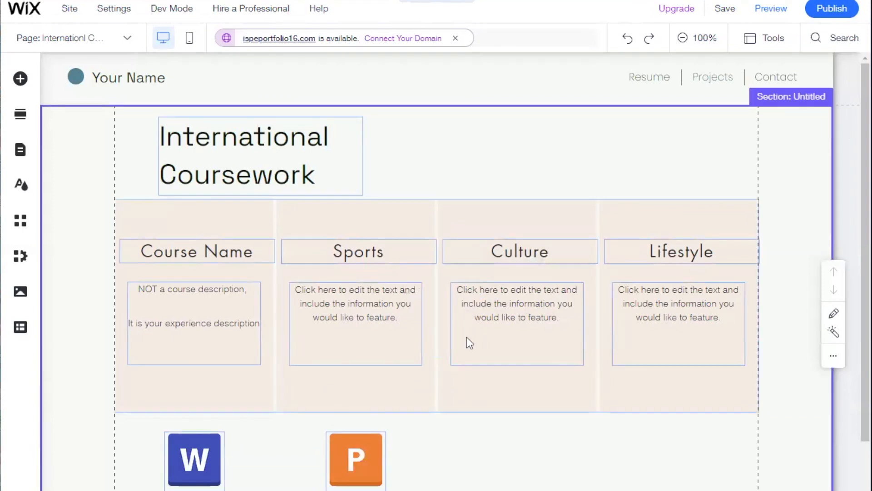
{"action": "left_click", "coordinate": [359, 462]}
{"action": "left_click_drag", "start_coordinate": [358, 463], "coordinate": [356, 464]}
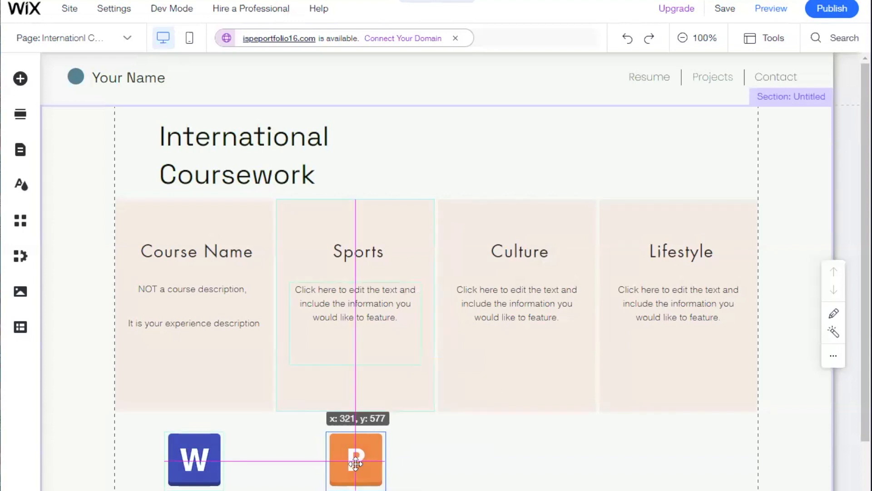
Check in the document settings which file is attached to the PowerPoint button below the Sports card.
{"action": "left_click_drag", "start_coordinate": [356, 463], "coordinate": [355, 463]}
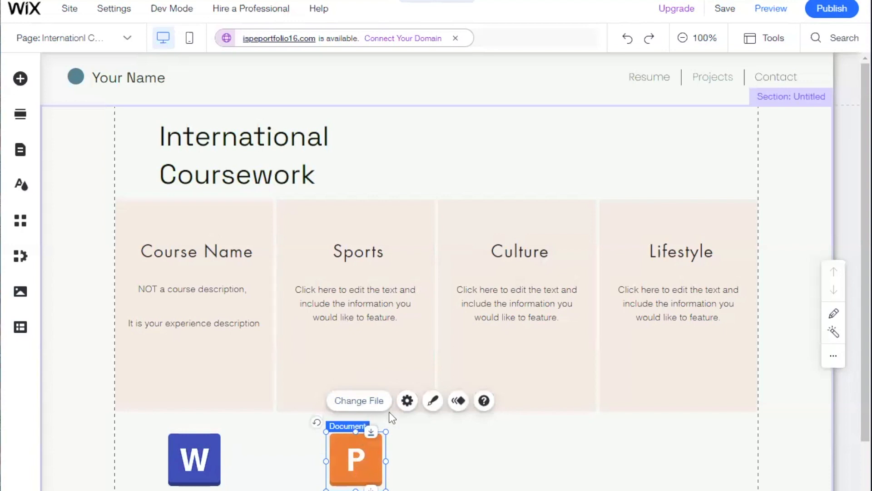
{"action": "left_click", "coordinate": [408, 401]}
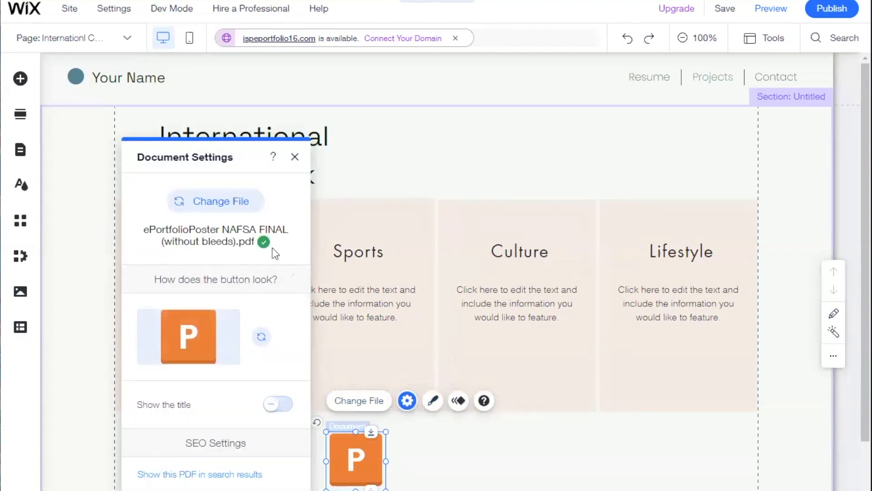
{"action": "left_click", "coordinate": [295, 157]}
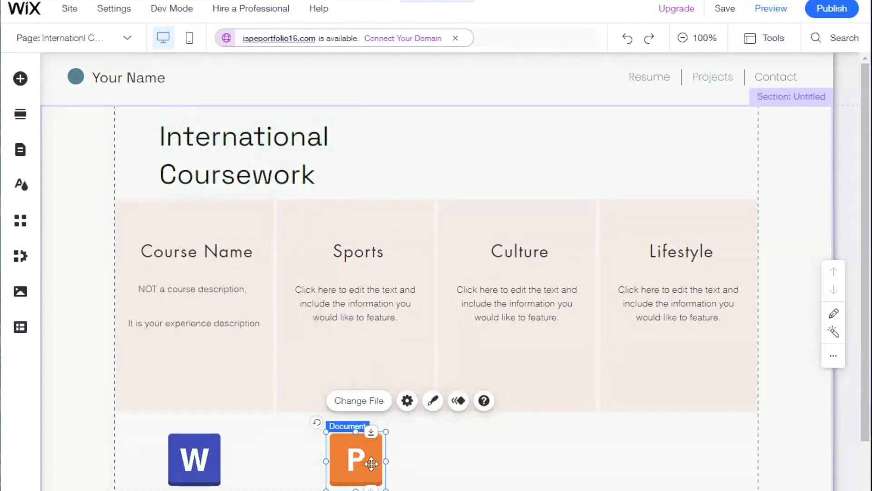
{"action": "left_click", "coordinate": [419, 440]}
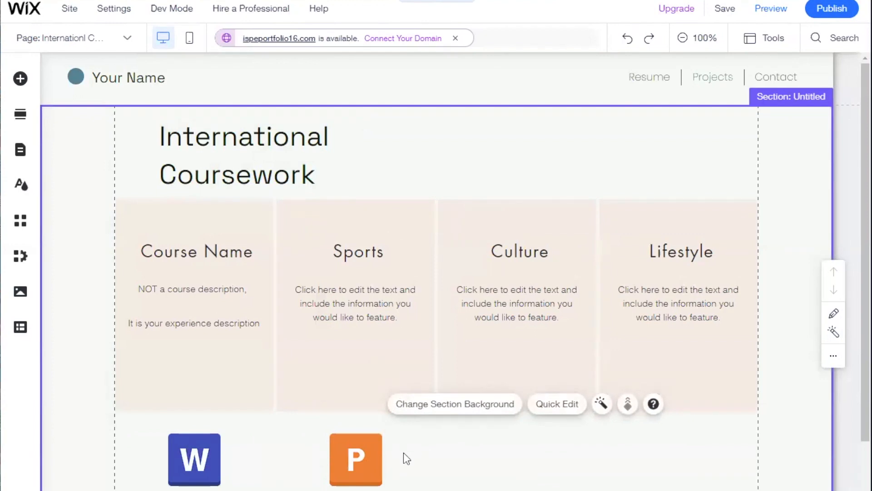
Preview the coursework page and test the PowerPoint button's document link.
{"action": "left_click", "coordinate": [772, 10]}
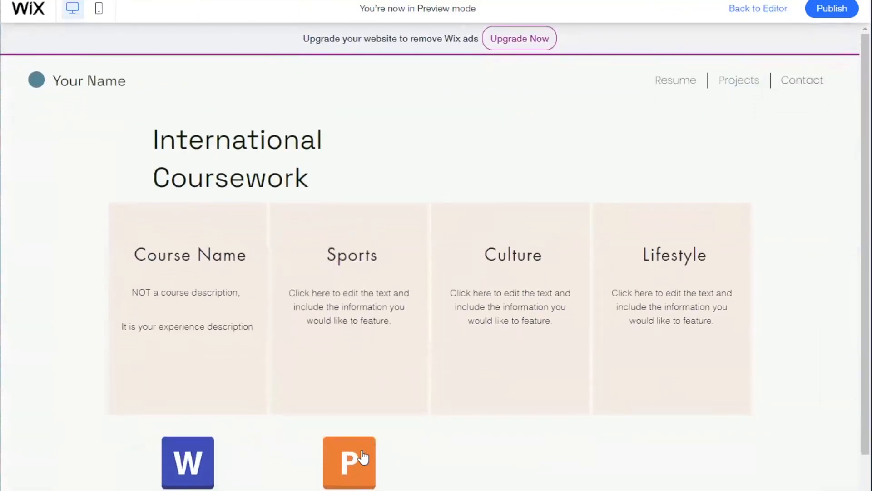
{"action": "left_click", "coordinate": [355, 457]}
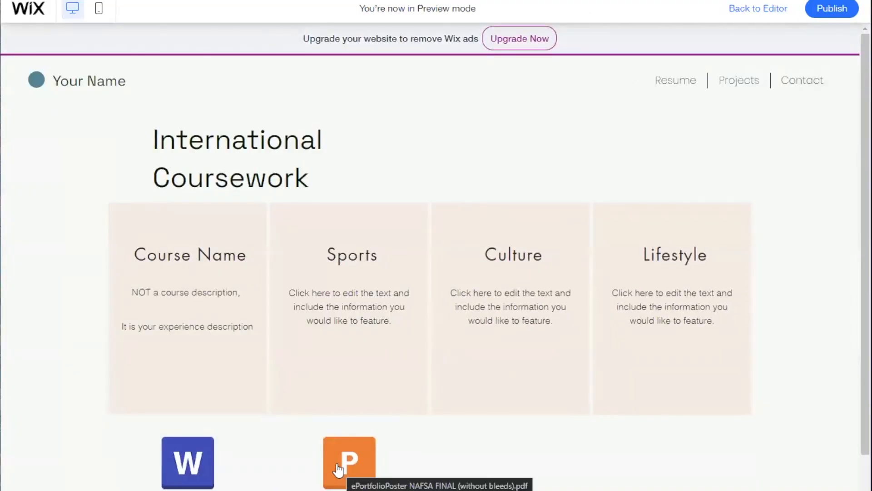
{"action": "left_click", "coordinate": [336, 463]}
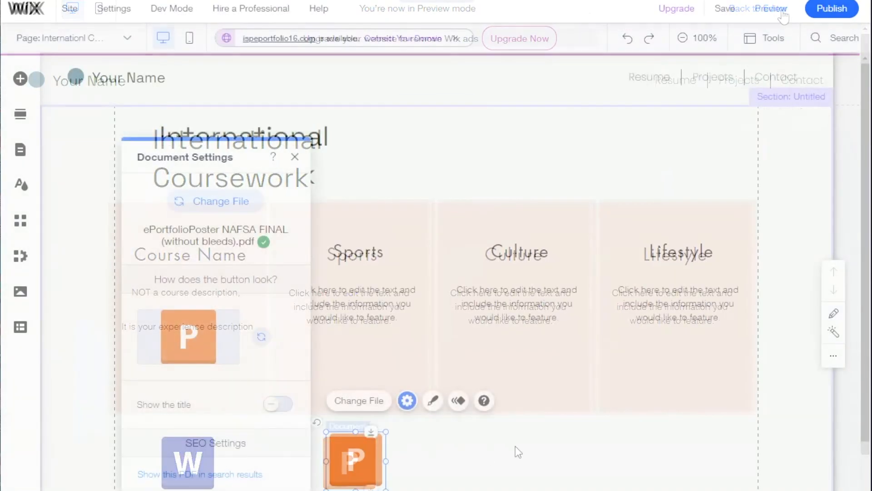
Replace the PowerPoint icon on the document button below the Sports card with the red PDF 3D icon.
{"action": "left_click", "coordinate": [361, 457]}
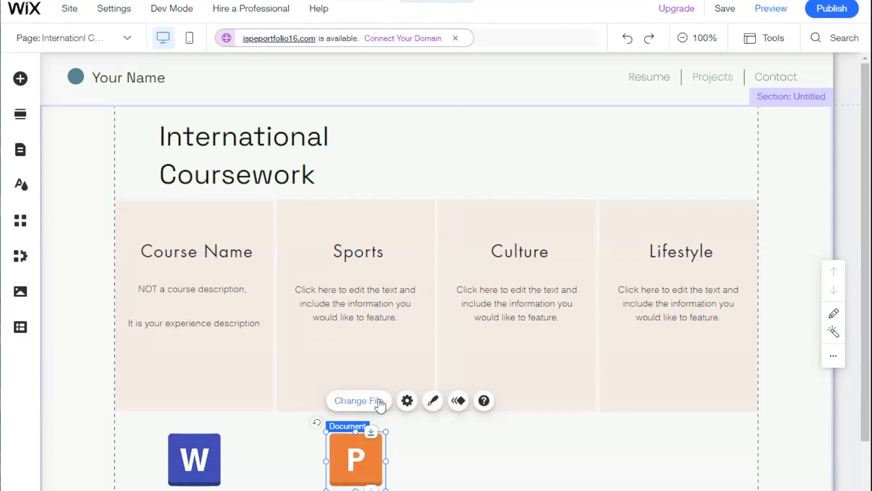
{"action": "left_click", "coordinate": [406, 401]}
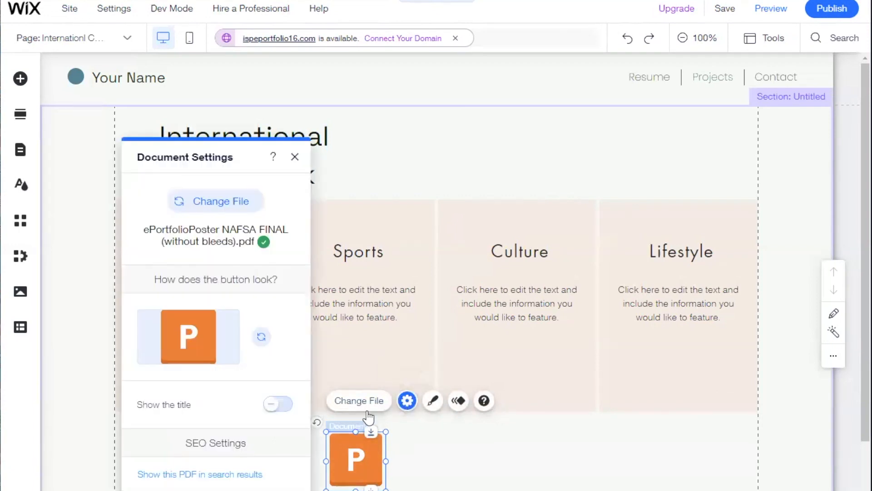
{"action": "left_click", "coordinate": [260, 338]}
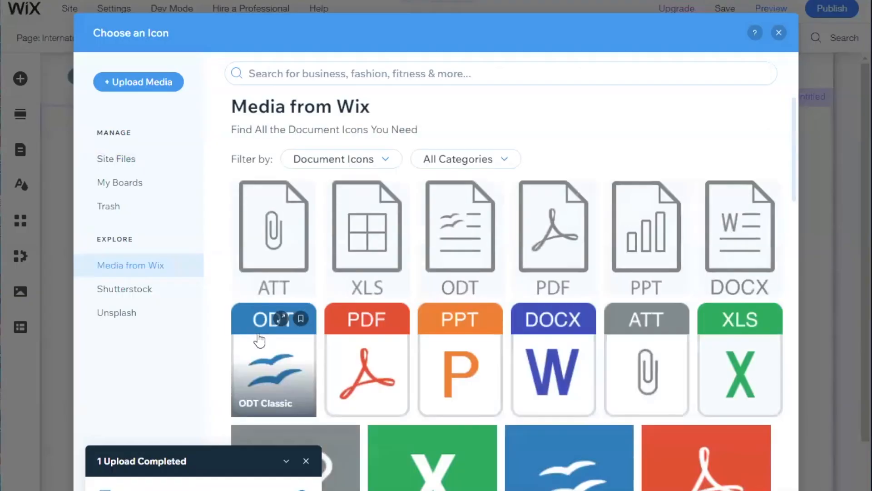
{"action": "scroll", "coordinate": [357, 333], "scroll_direction": "down", "scroll_amount": 1}
{"action": "scroll", "coordinate": [357, 334], "scroll_direction": "down", "scroll_amount": 3}
{"action": "scroll", "coordinate": [357, 334], "scroll_direction": "up", "scroll_amount": 3}
{"action": "left_click", "coordinate": [716, 308]}
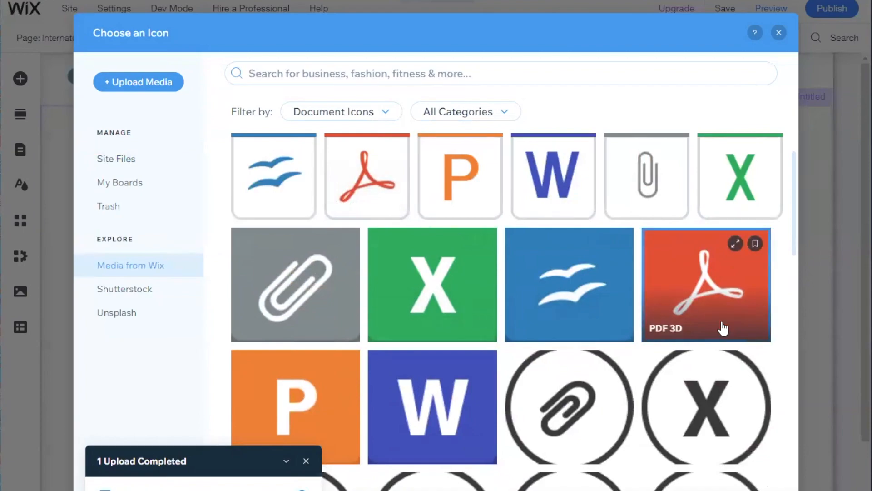
{"action": "left_click", "coordinate": [750, 489]}
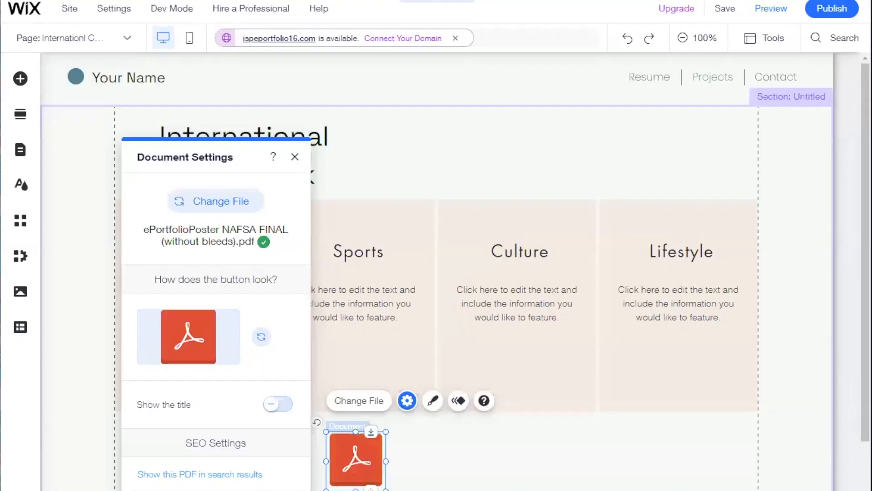
{"action": "left_click", "coordinate": [294, 157]}
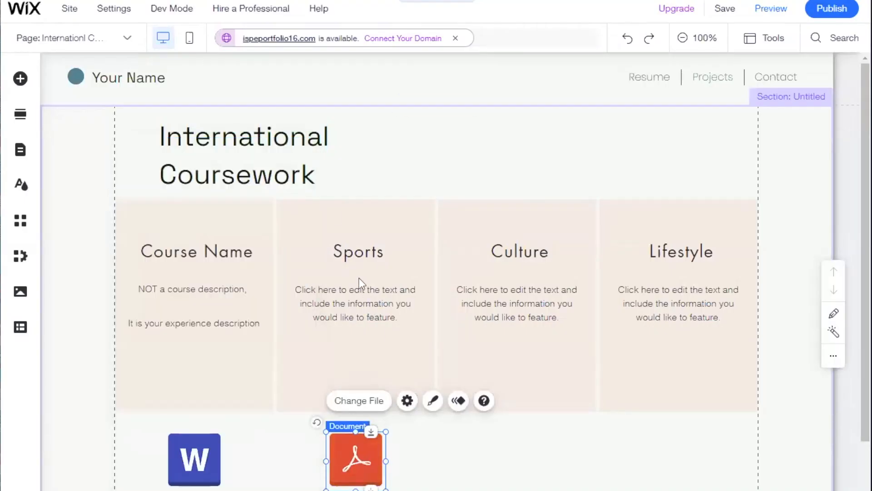
Preview the page, open the poster through the PDF button below the Sports card, and return to the editor.
{"action": "left_click", "coordinate": [505, 490]}
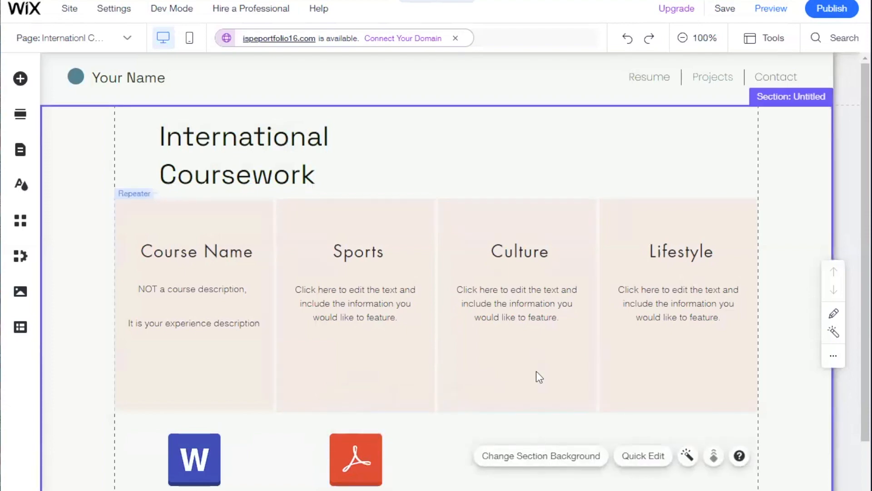
{"action": "left_click", "coordinate": [770, 10]}
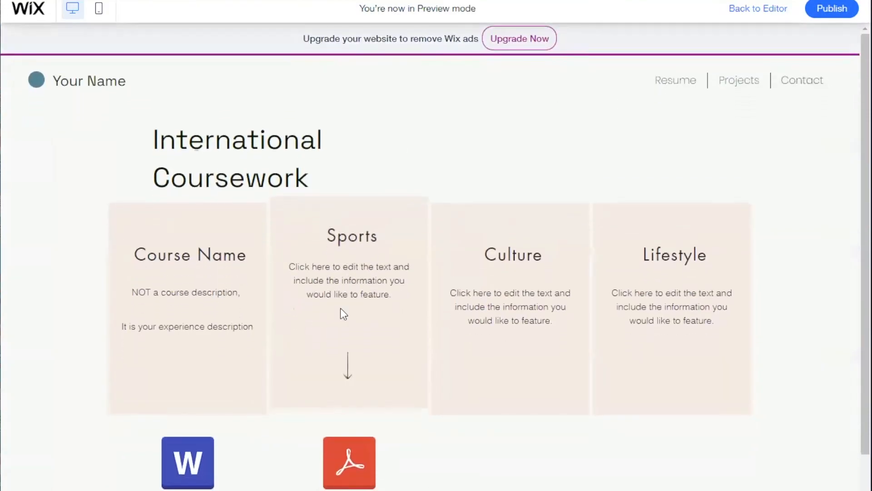
{"action": "left_click", "coordinate": [343, 463]}
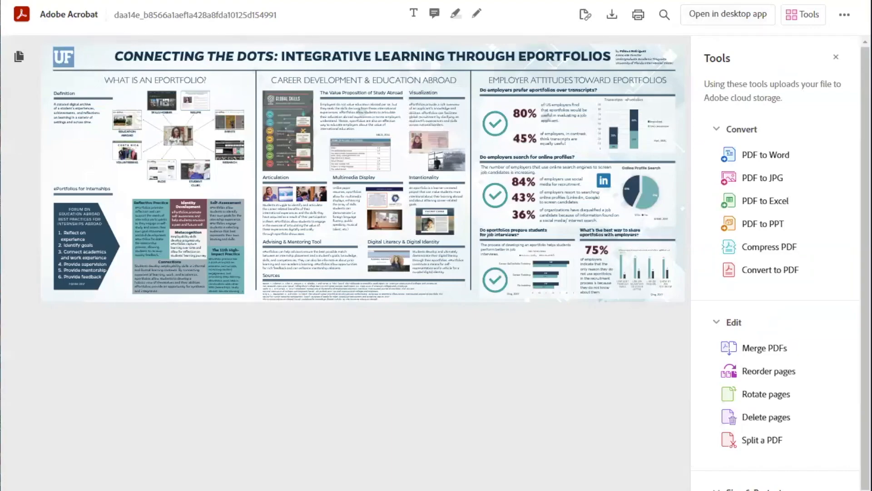
{"action": "key", "text": "ctrl+w"}
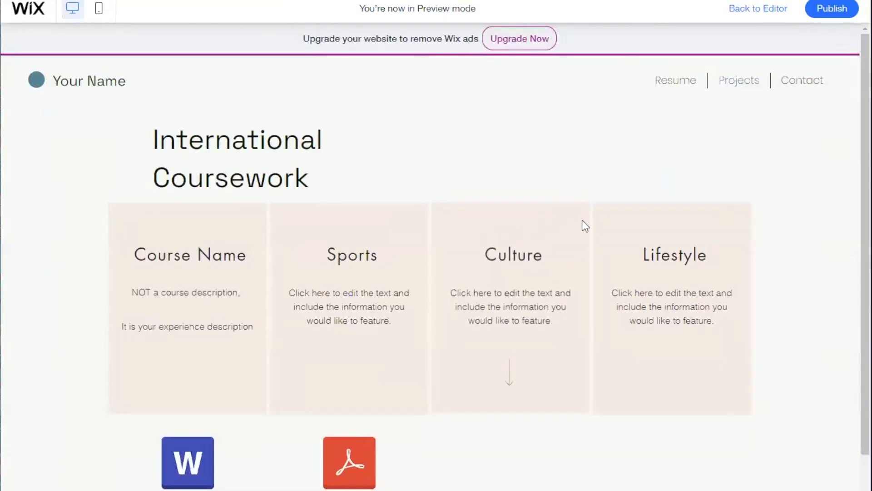
{"action": "left_click", "coordinate": [741, 11]}
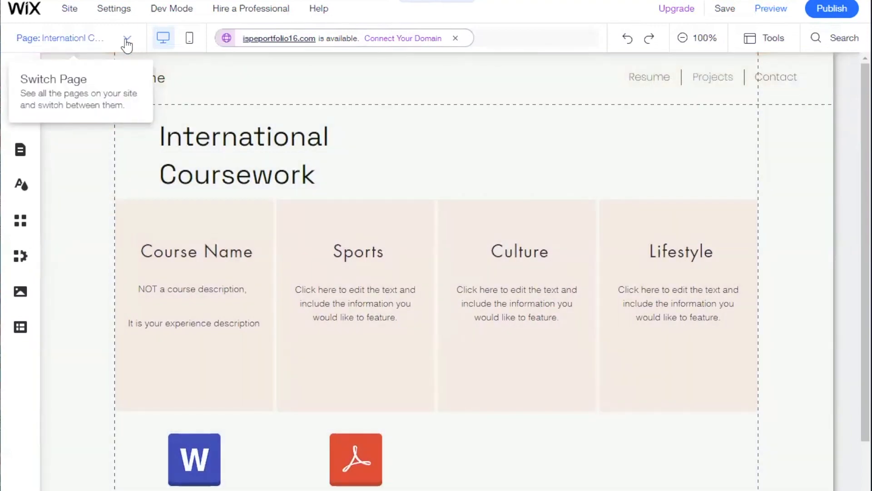
On the Projects page, link the International Coursework section's Read More button to the "Internationl Coursework" page.
{"action": "left_click", "coordinate": [126, 39]}
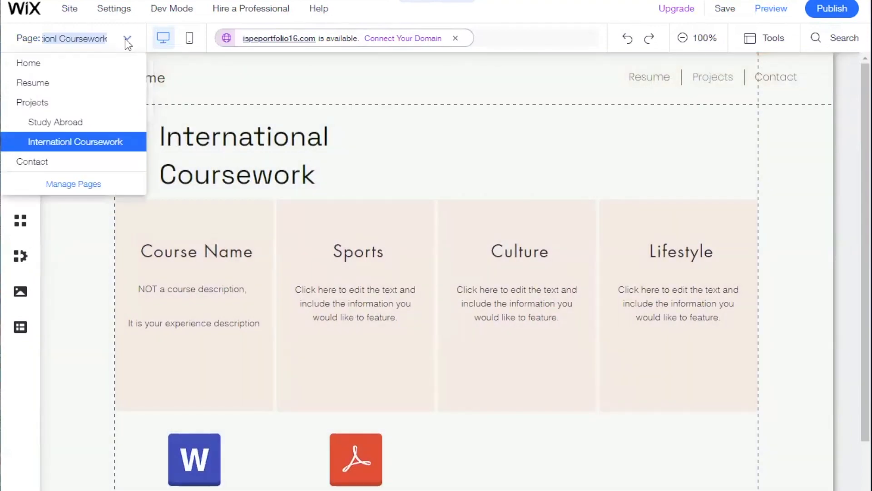
{"action": "left_click", "coordinate": [62, 105]}
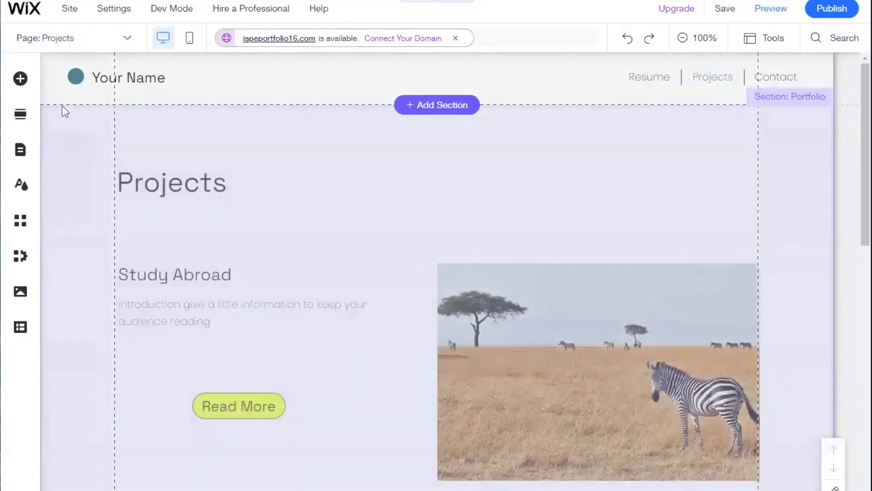
{"action": "scroll", "coordinate": [245, 134], "scroll_direction": "down", "scroll_amount": 8}
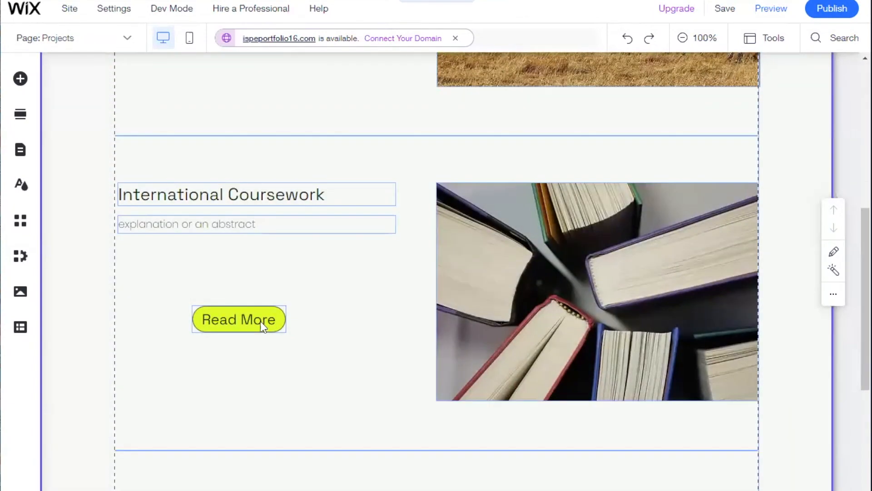
{"action": "double_click", "coordinate": [260, 320]}
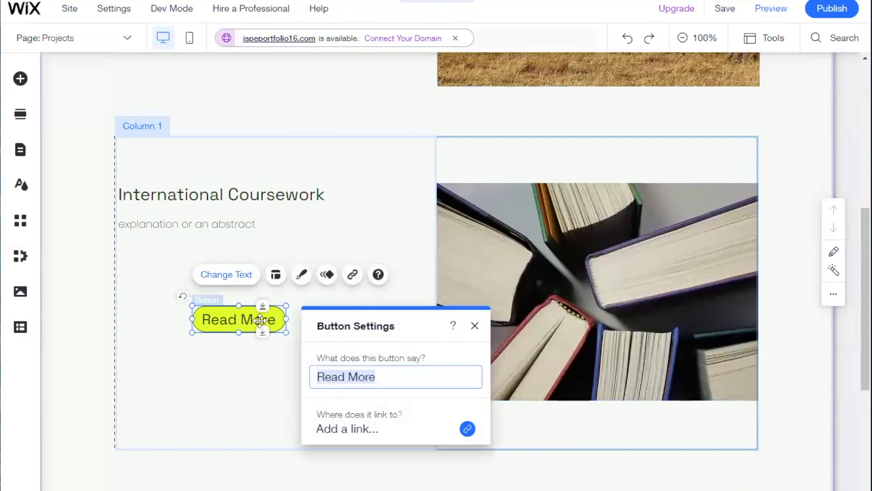
{"action": "left_click", "coordinate": [467, 429]}
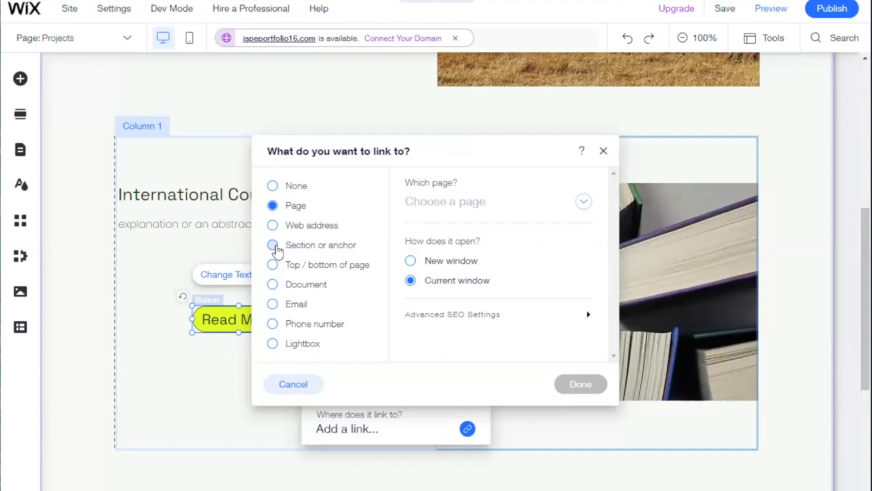
{"action": "left_click", "coordinate": [434, 205]}
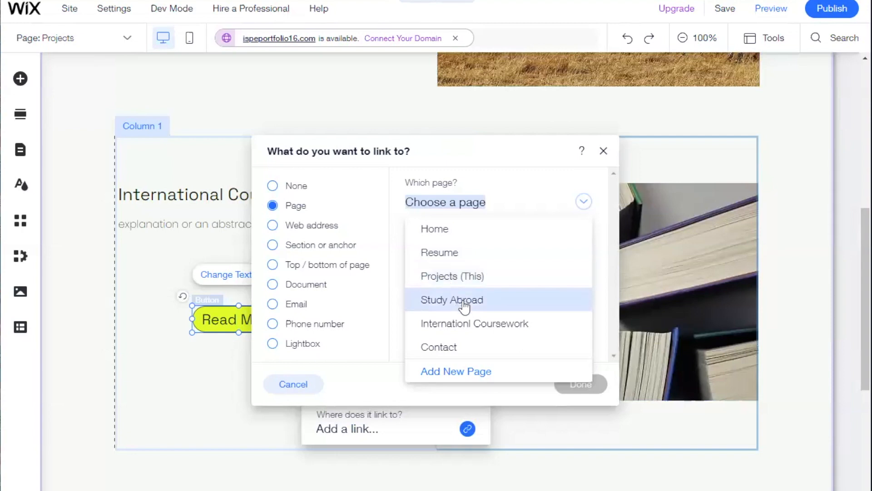
{"action": "left_click", "coordinate": [501, 327]}
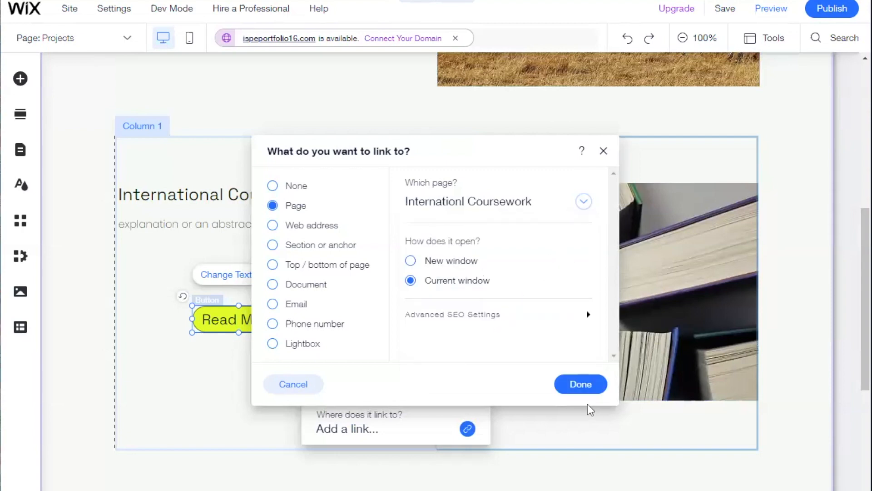
{"action": "left_click", "coordinate": [581, 384]}
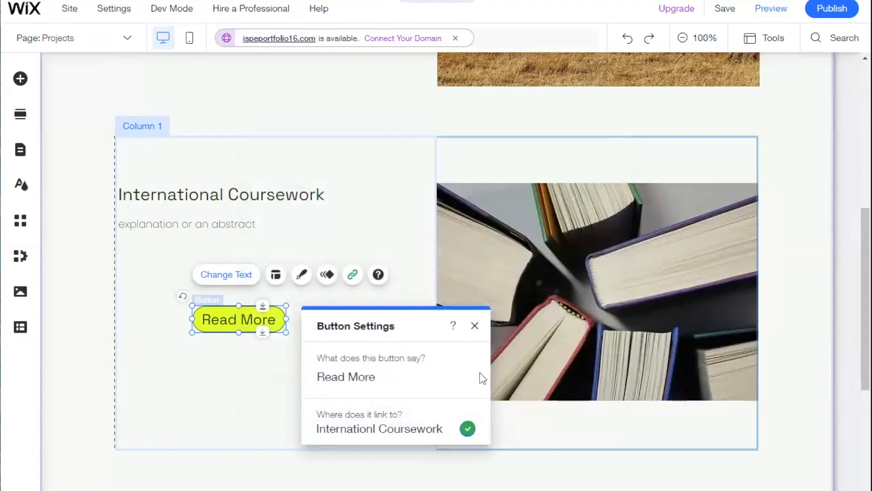
{"action": "left_click", "coordinate": [475, 325]}
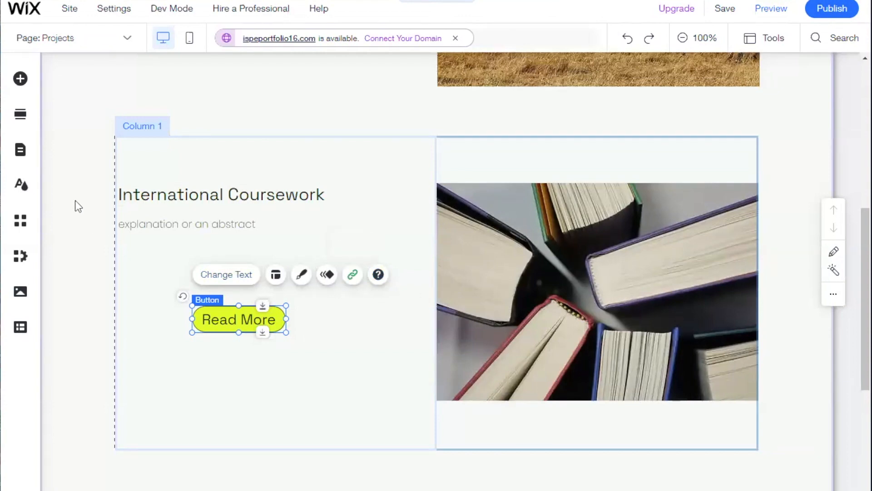
Rename the misspelled coursework subpage under Projects to "International Coursework".
{"action": "left_click", "coordinate": [21, 154]}
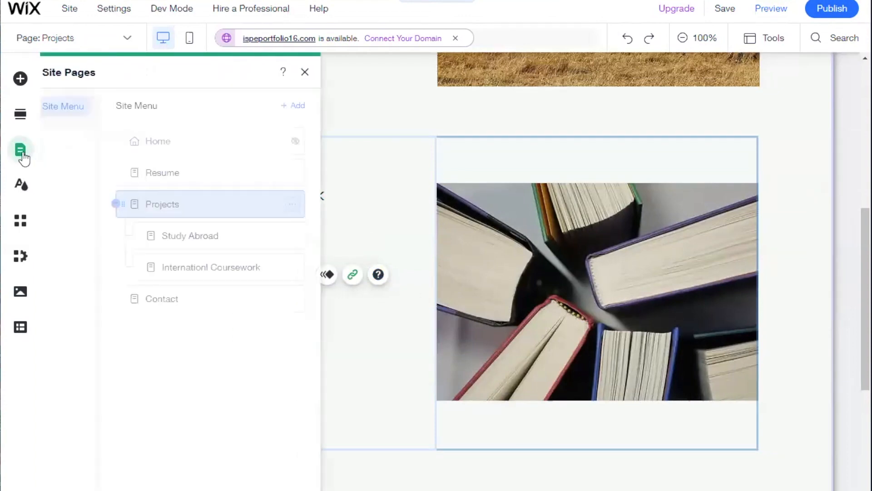
{"action": "left_click", "coordinate": [222, 267]}
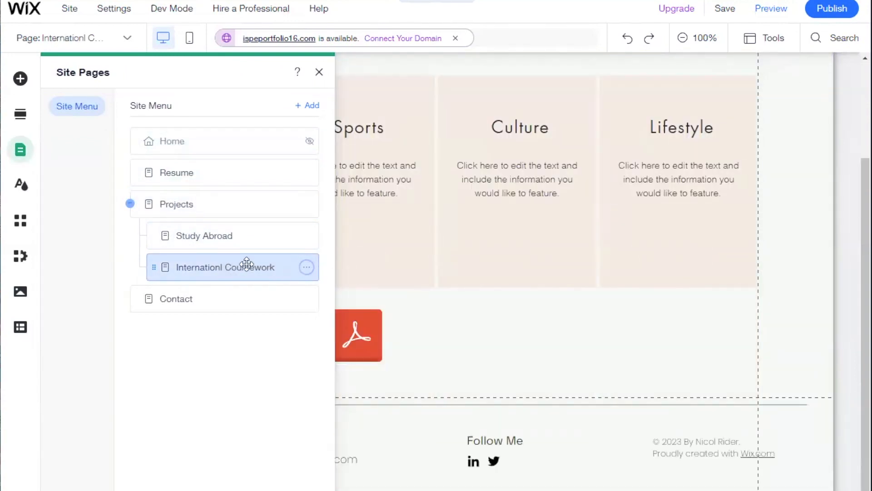
{"action": "double_click", "coordinate": [246, 264]}
{"action": "left_click", "coordinate": [297, 267]}
{"action": "left_click", "coordinate": [308, 267]}
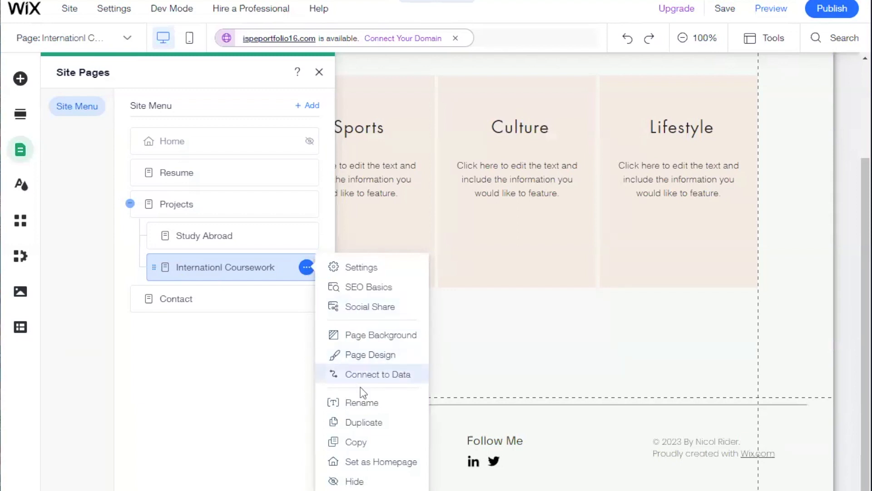
{"action": "left_click", "coordinate": [366, 403]}
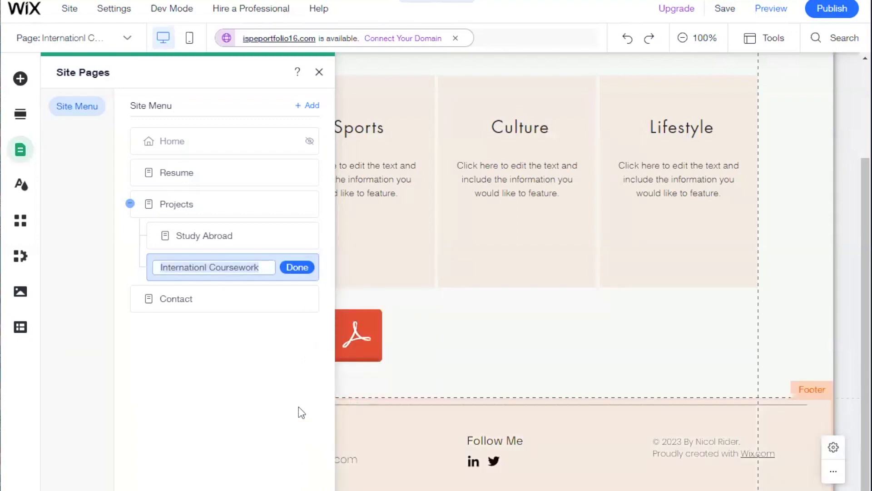
{"action": "left_click", "coordinate": [208, 267]}
{"action": "type", "text": "a"}
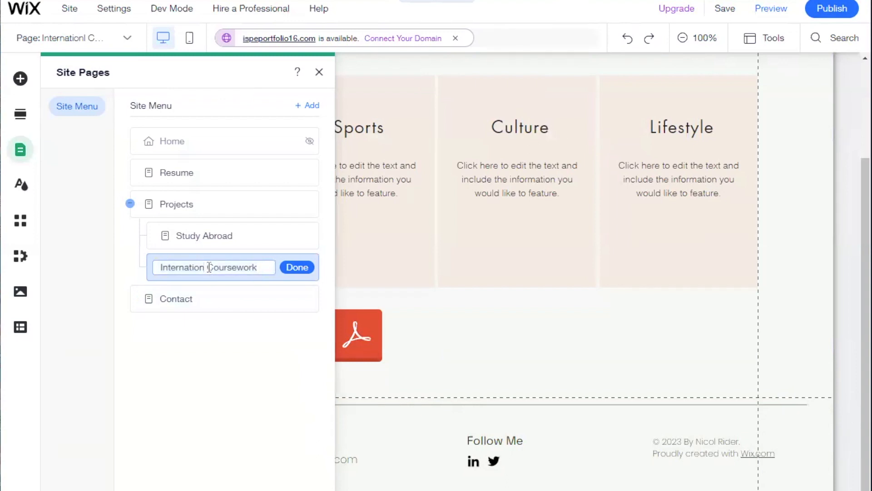
{"action": "type", "text": "l"}
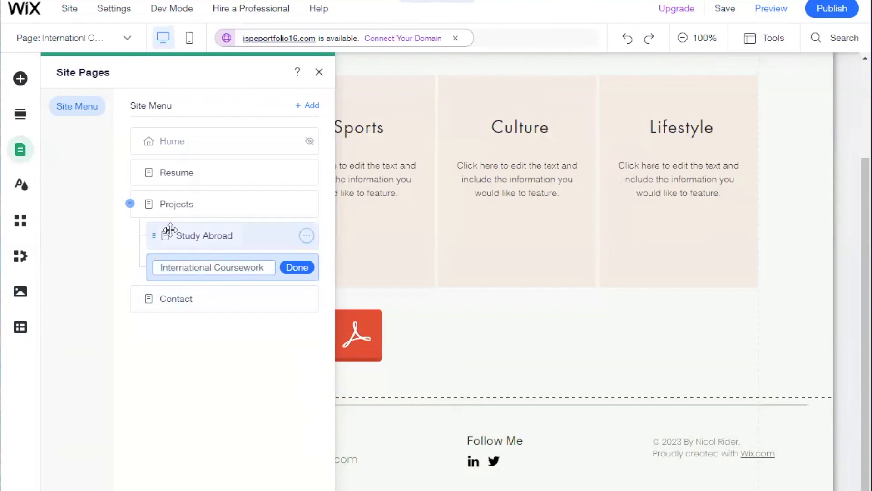
{"action": "left_click", "coordinate": [302, 268]}
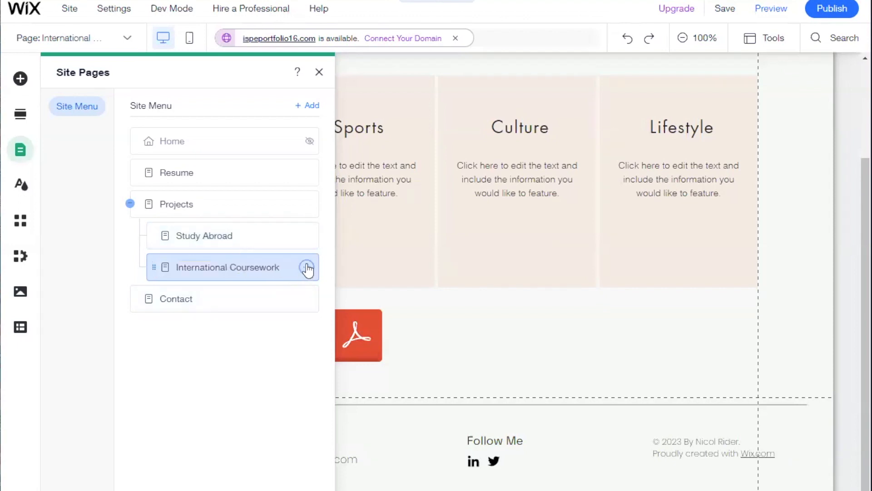
{"action": "left_click", "coordinate": [319, 73]}
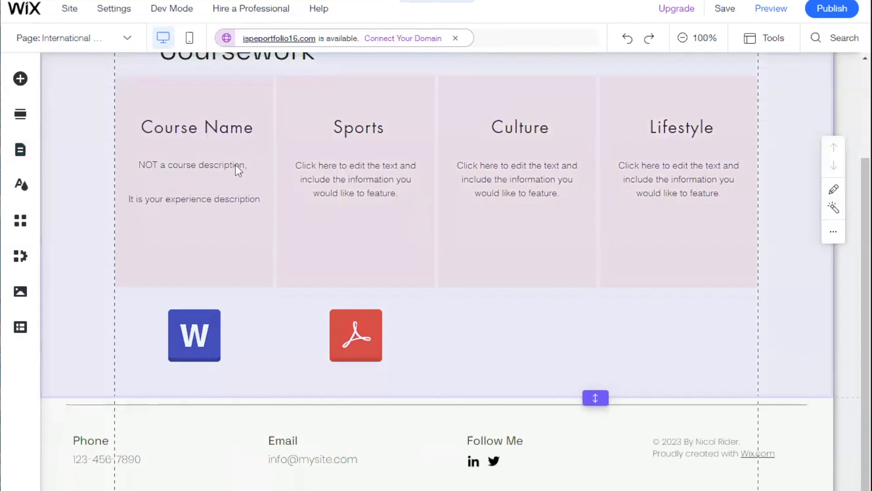
Preview the site, go to the Projects page, and test the International Coursework section's Read More button.
{"action": "scroll", "coordinate": [238, 160], "scroll_direction": "up", "scroll_amount": 3}
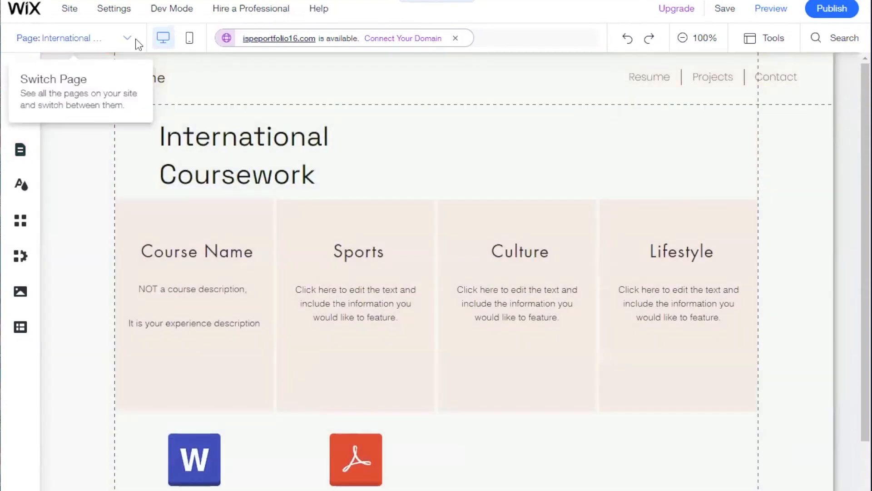
{"action": "left_click", "coordinate": [772, 12]}
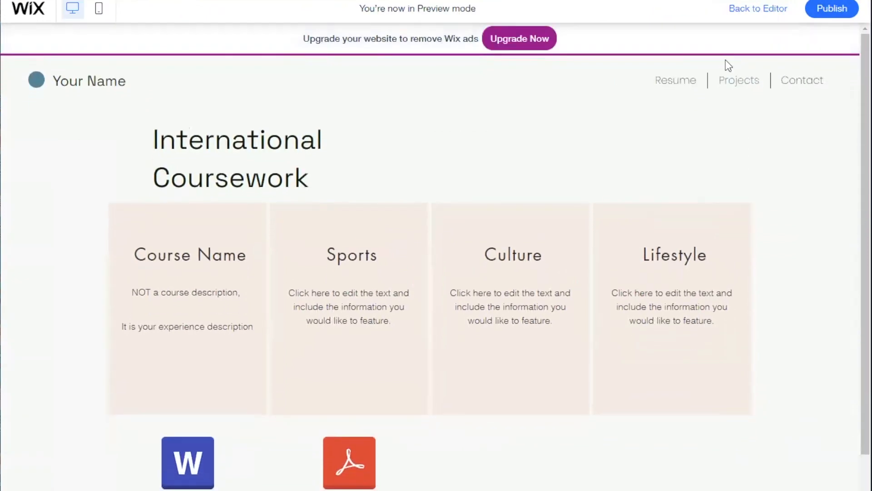
{"action": "left_click", "coordinate": [736, 80]}
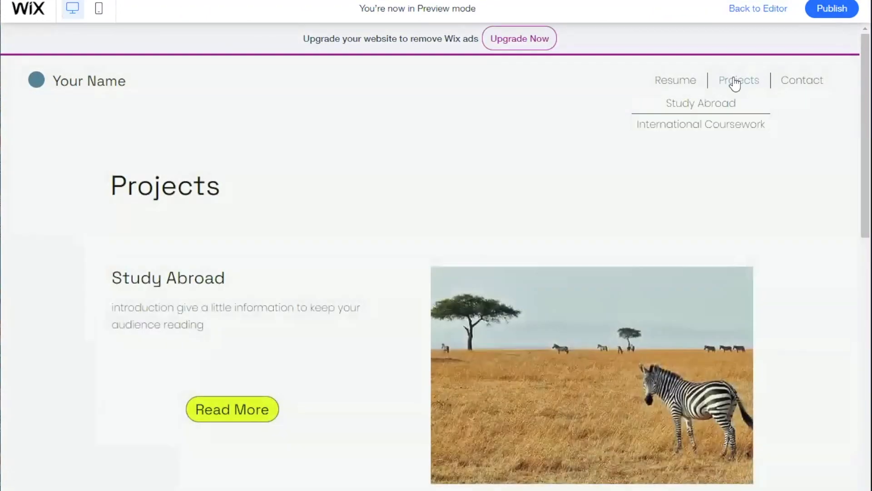
{"action": "scroll", "coordinate": [316, 343], "scroll_direction": "down", "scroll_amount": 3}
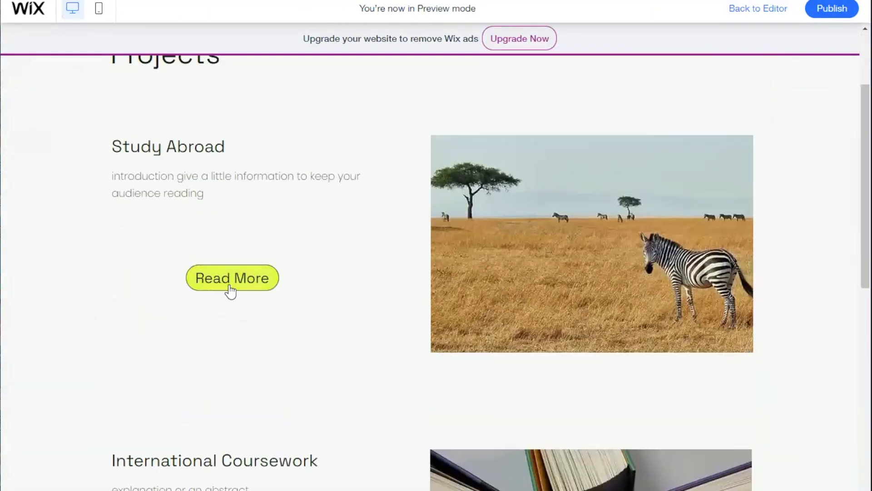
{"action": "scroll", "coordinate": [230, 291], "scroll_direction": "up", "scroll_amount": 1}
{"action": "scroll", "coordinate": [263, 261], "scroll_direction": "down", "scroll_amount": 9}
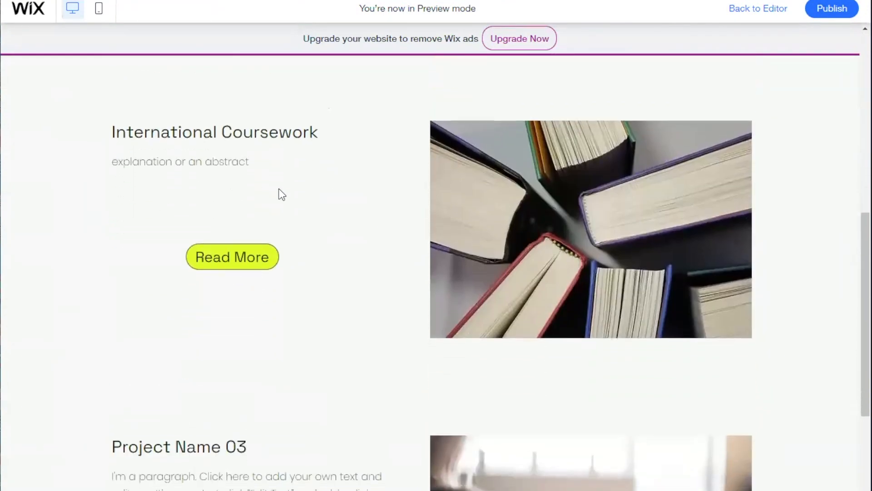
{"action": "left_click", "coordinate": [255, 267]}
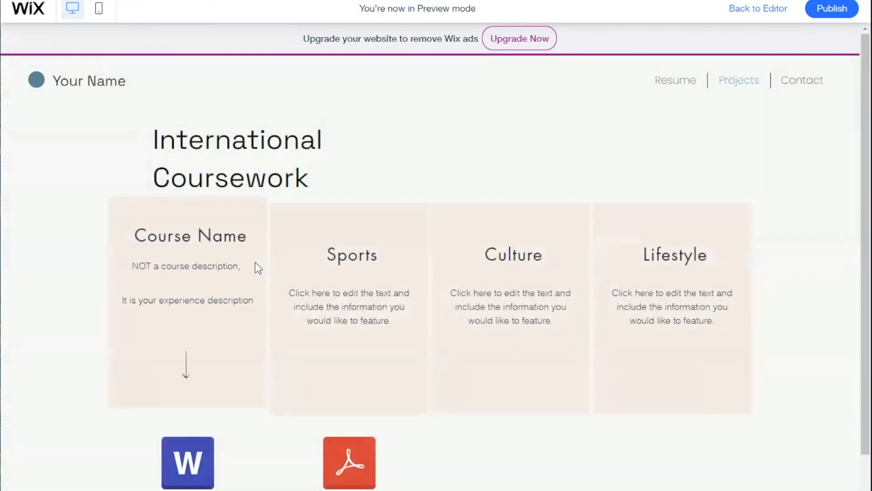